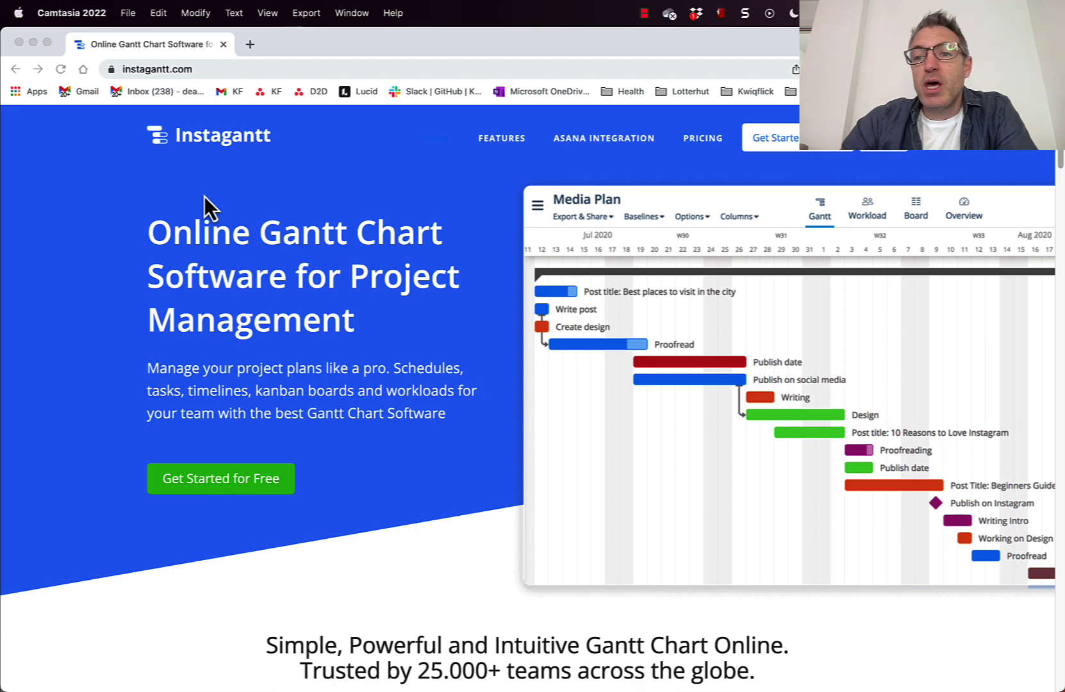
Log in to Instagantt Standalone from Chrome to open the Making it Simple workbook
left_click(885, 157)
left_click(877, 150)
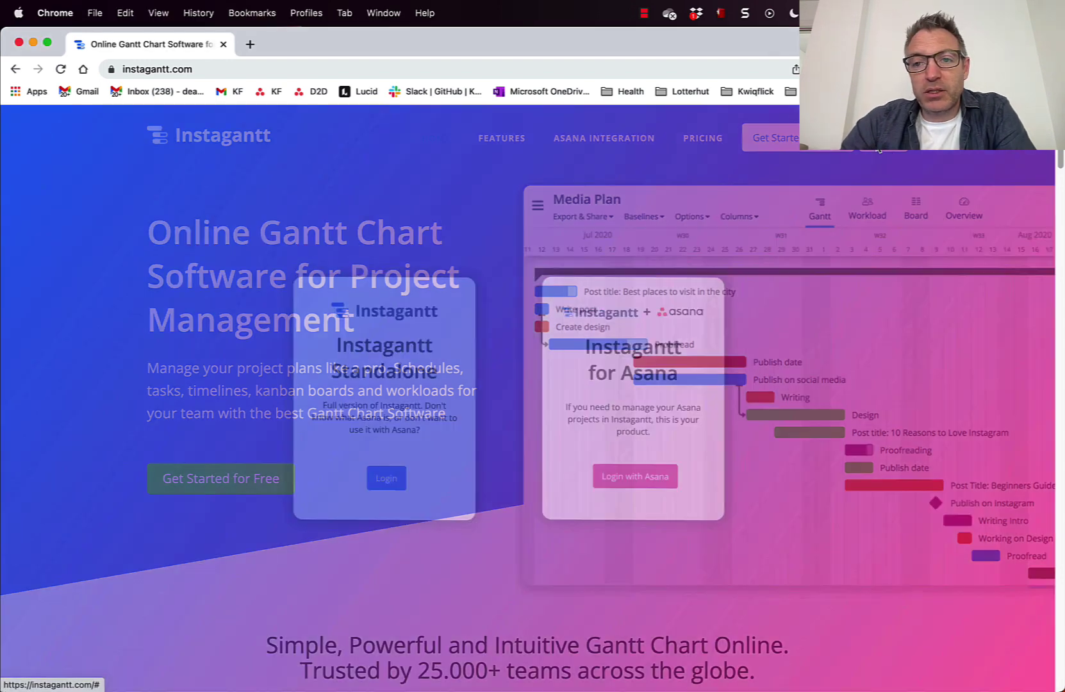
left_click(387, 503)
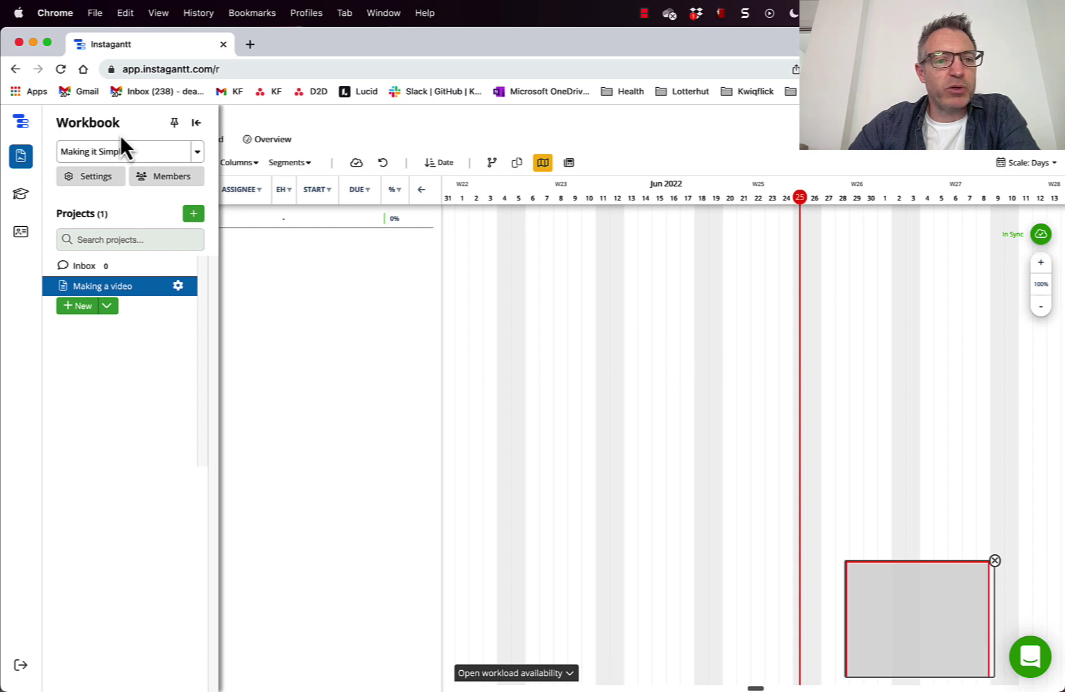
Hide the Workbook sidebar to reveal the Making a video Gantt view with Section 1
left_click(197, 122)
mouse_move(29, 131)
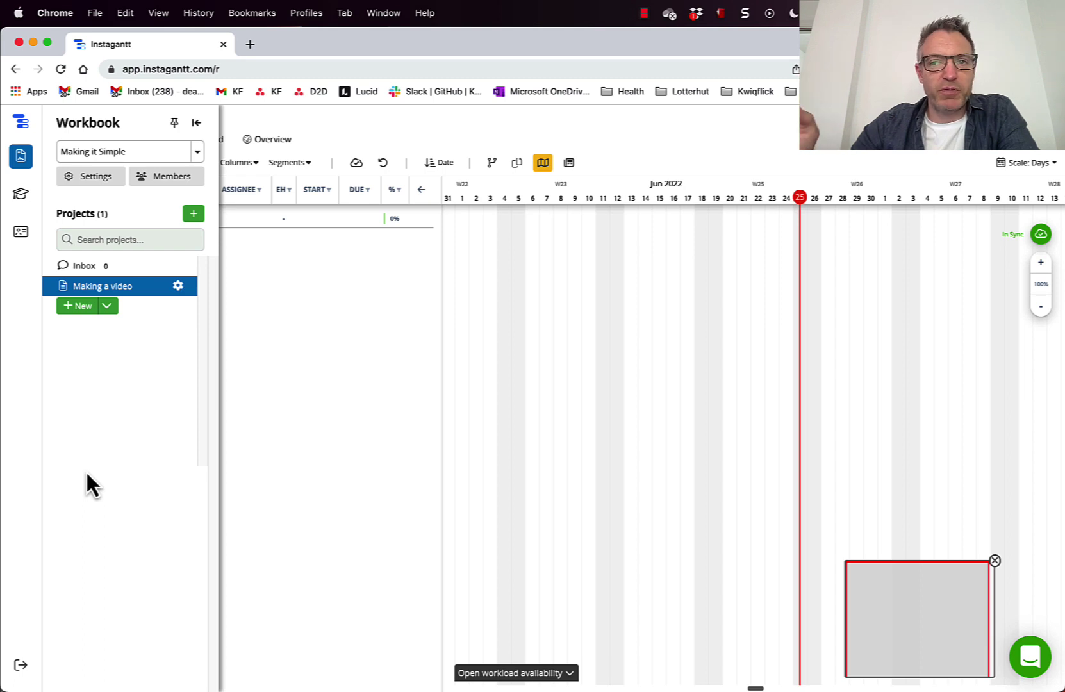
left_click(96, 286)
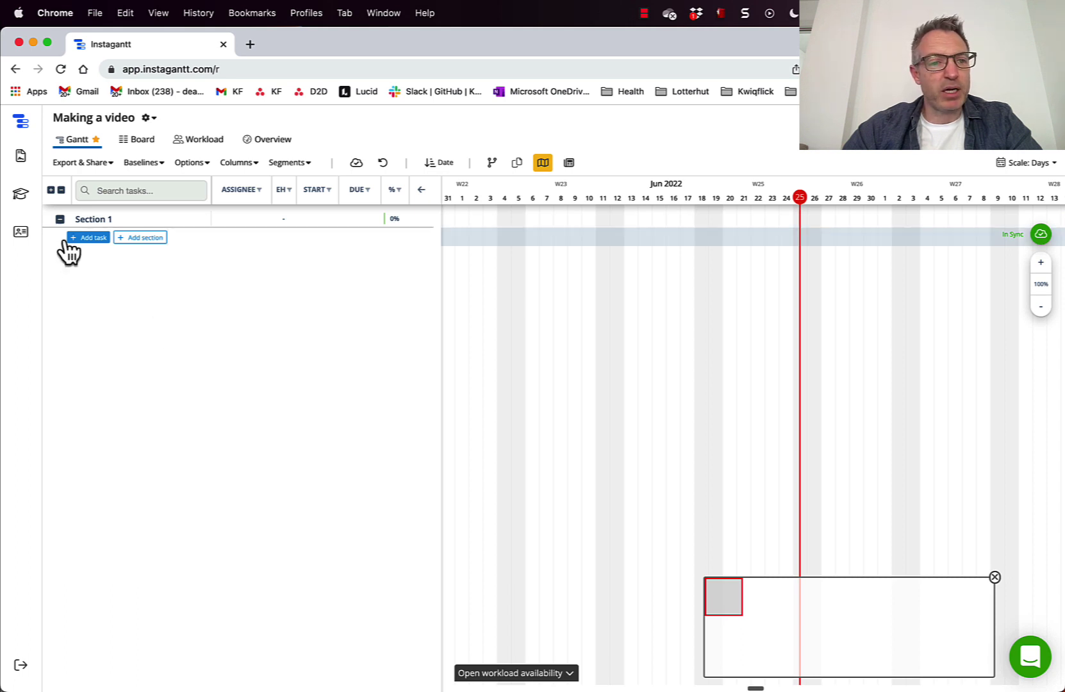
Rename Section 1 to 'Marketing assets:'
left_click(103, 225)
left_click(519, 247)
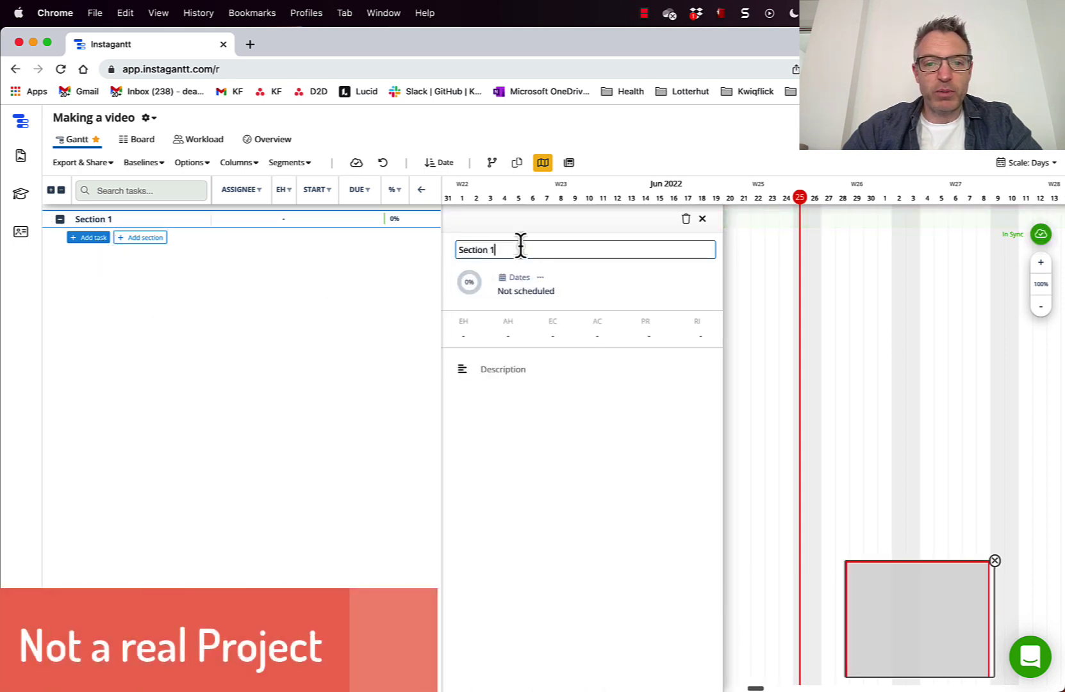
key("BackSpace")
key("BackSpace")
key("BackSpace")
key("BackSpace")
key("BackSpace")
key("BackSpace")
key("BackSpace")
key("BackSpace")
key("BackSpace")
type("Market")
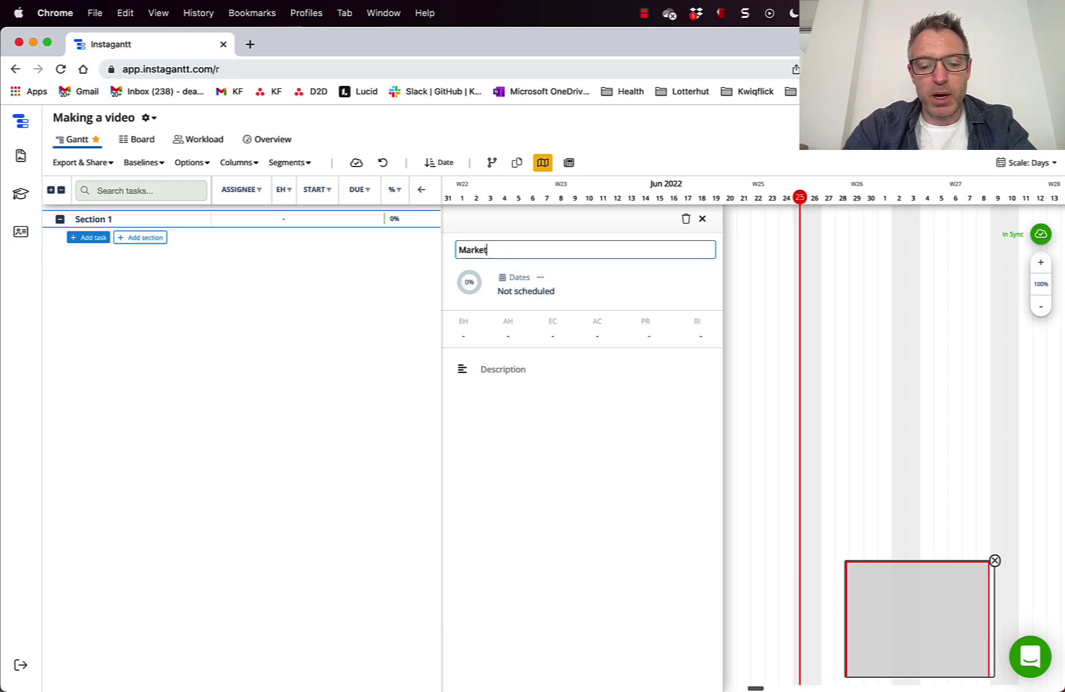
type("ing assets")
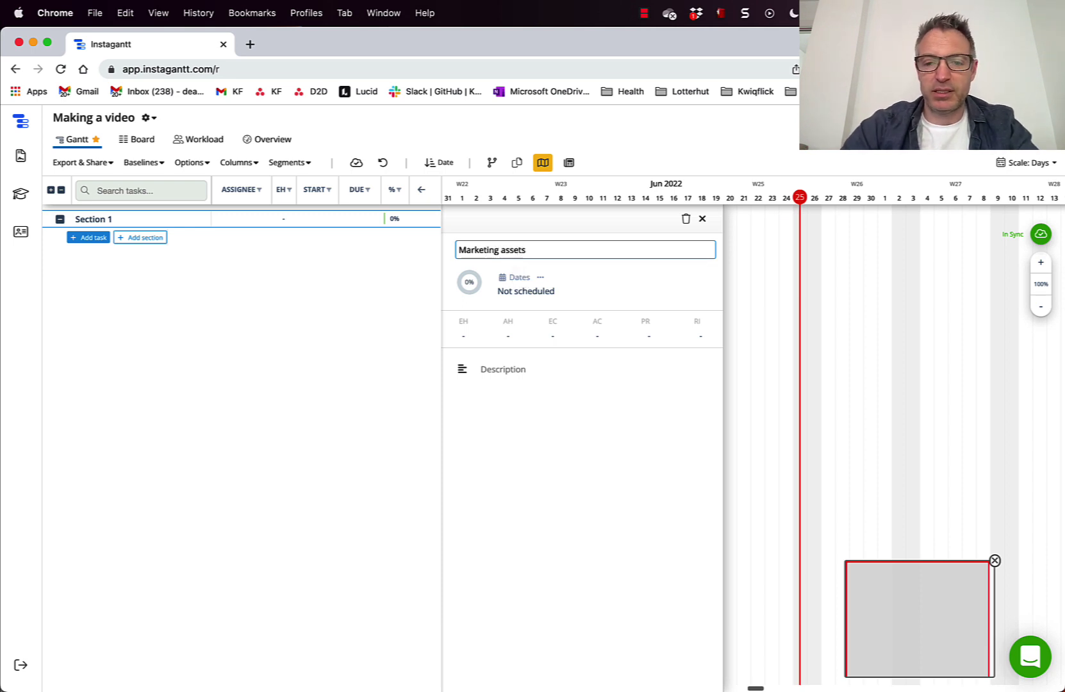
type(":")
key("Return")
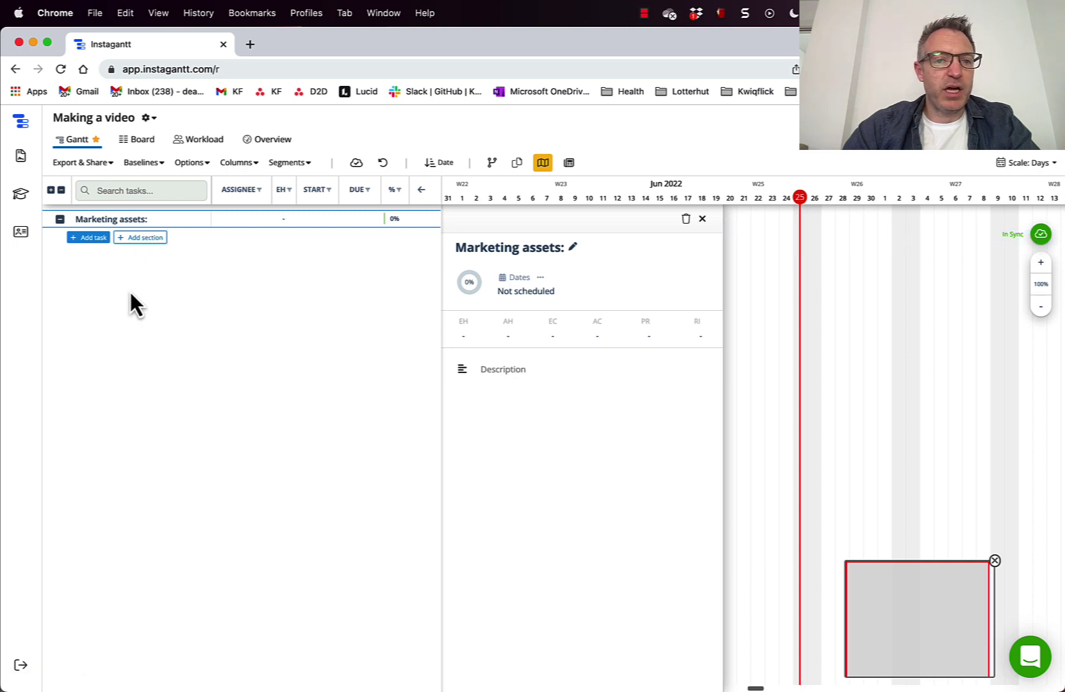
Add sections Marketing TV:, Radio and Launch event below Marketing assets
left_click(145, 238)
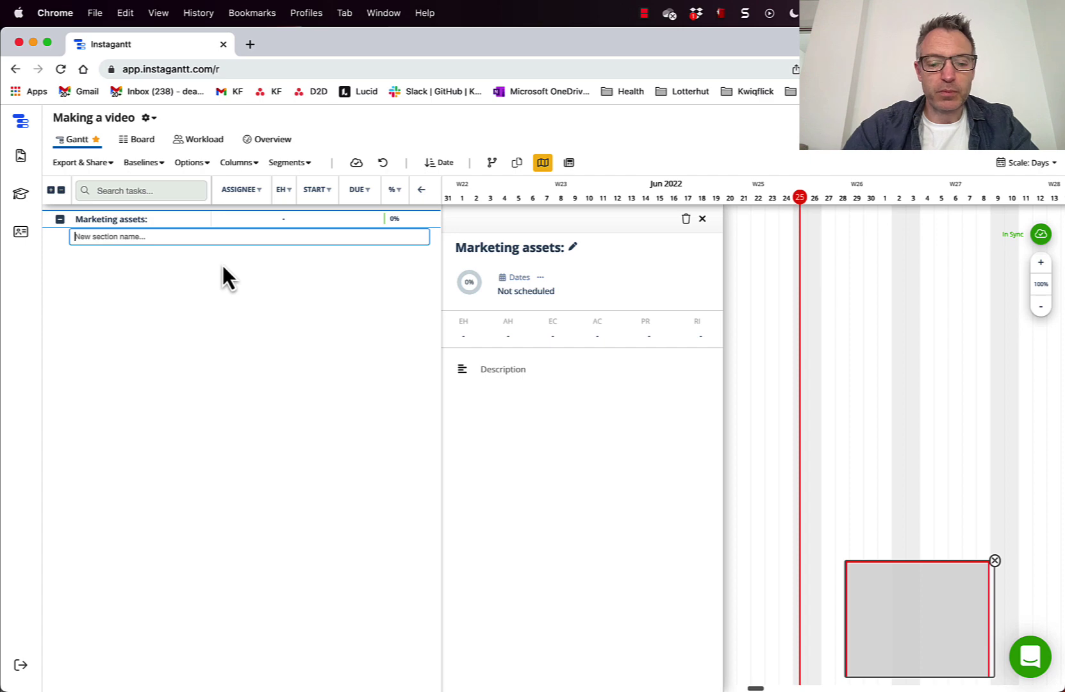
type("Marketing TV")
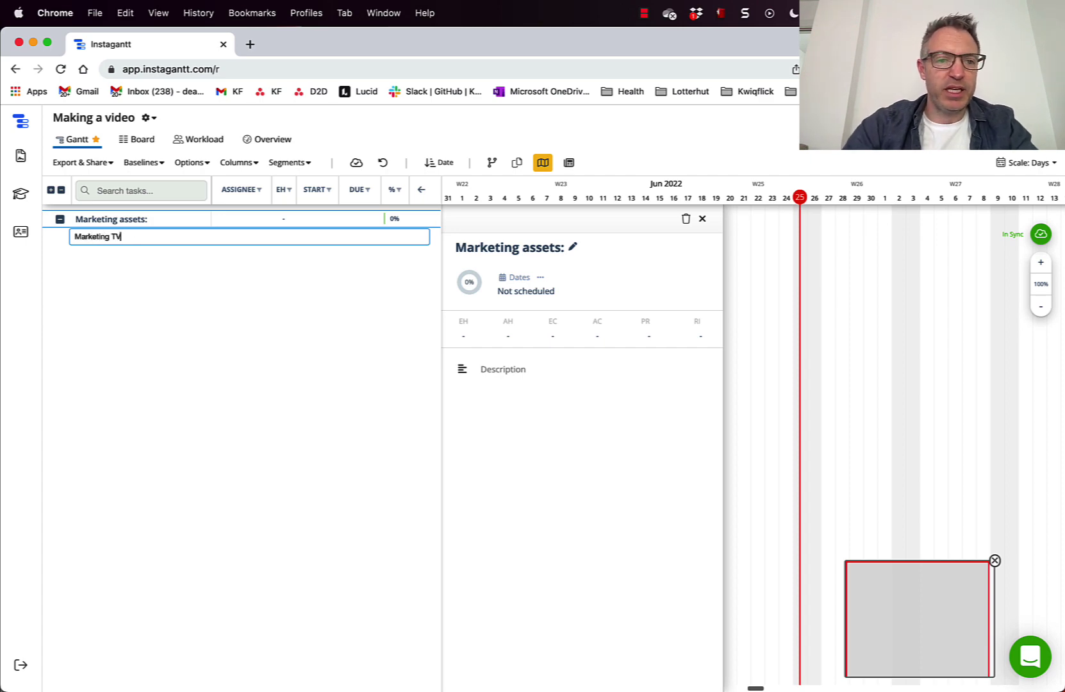
key("Return")
left_click(141, 273)
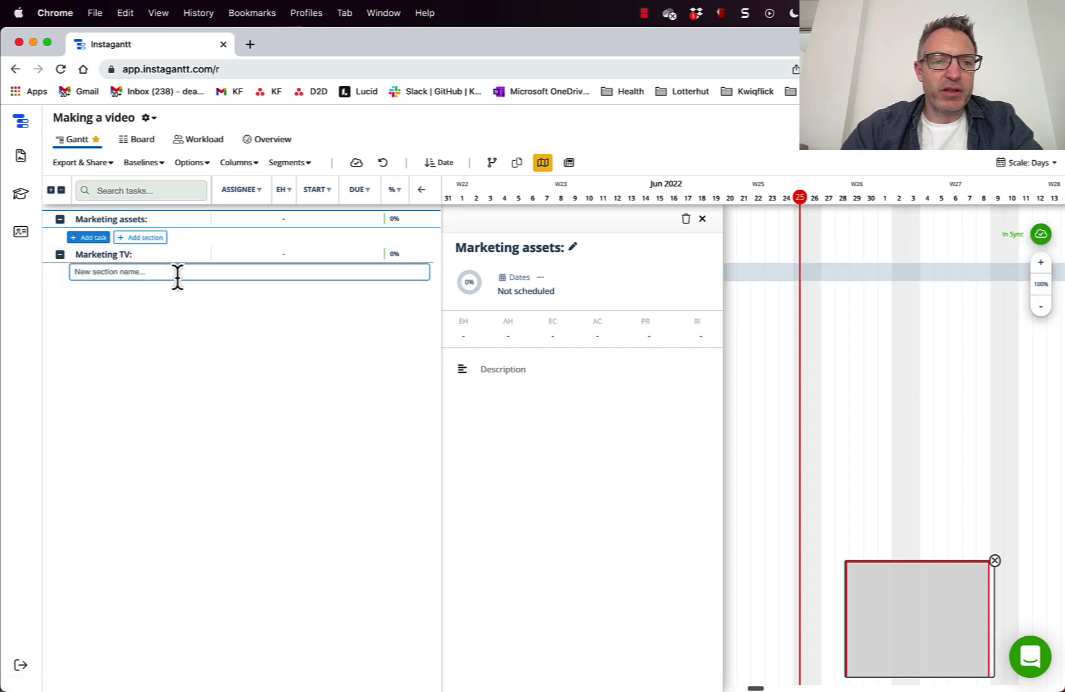
type("W")
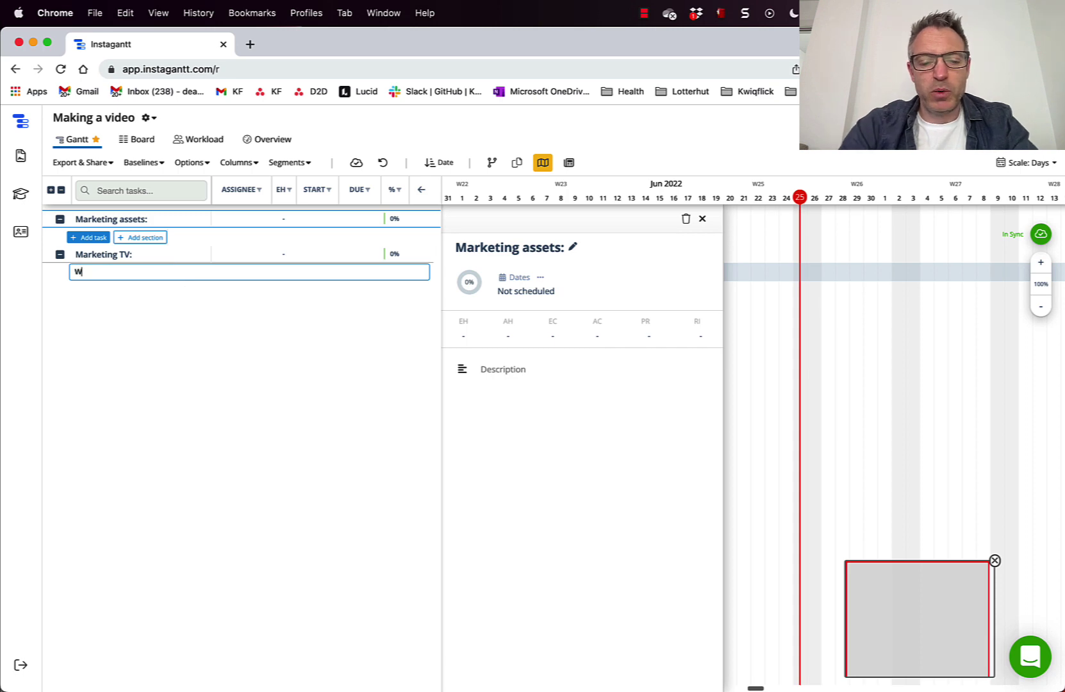
key("BackSpace")
type("Radio")
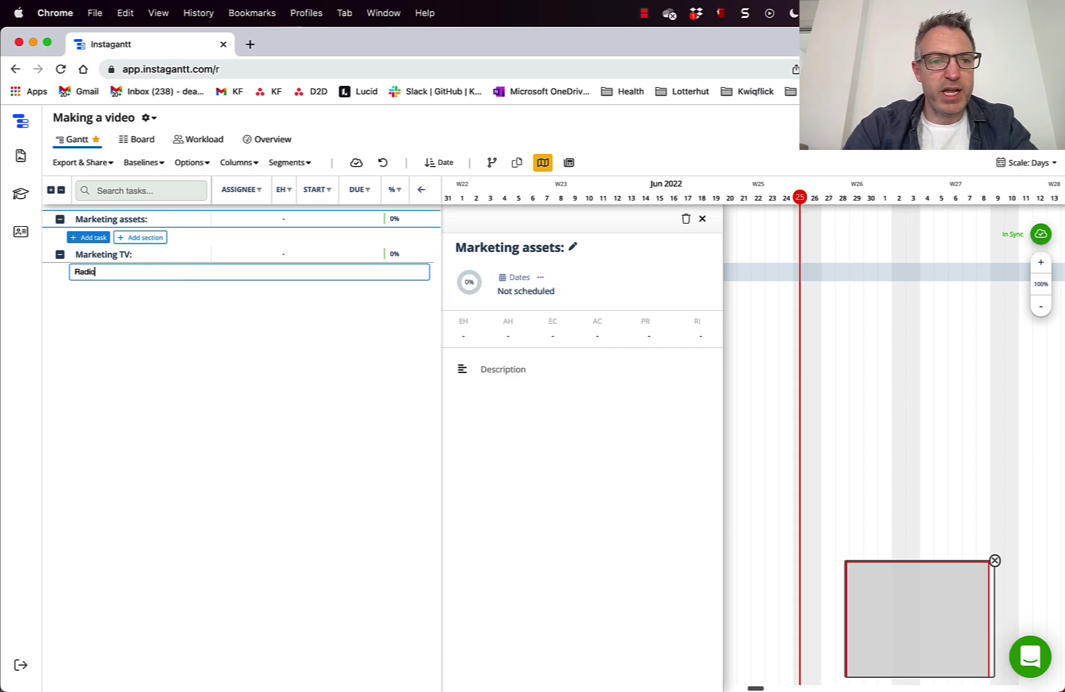
key("Return")
left_click(143, 307)
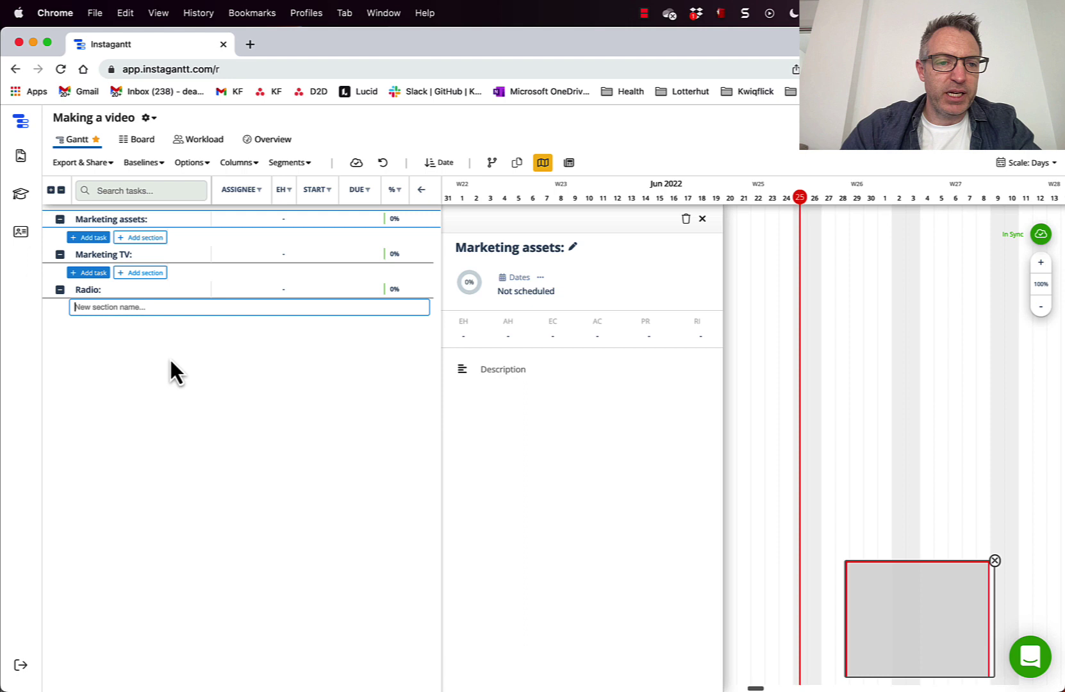
type("La")
key("BackSpace")
key("BackSpace")
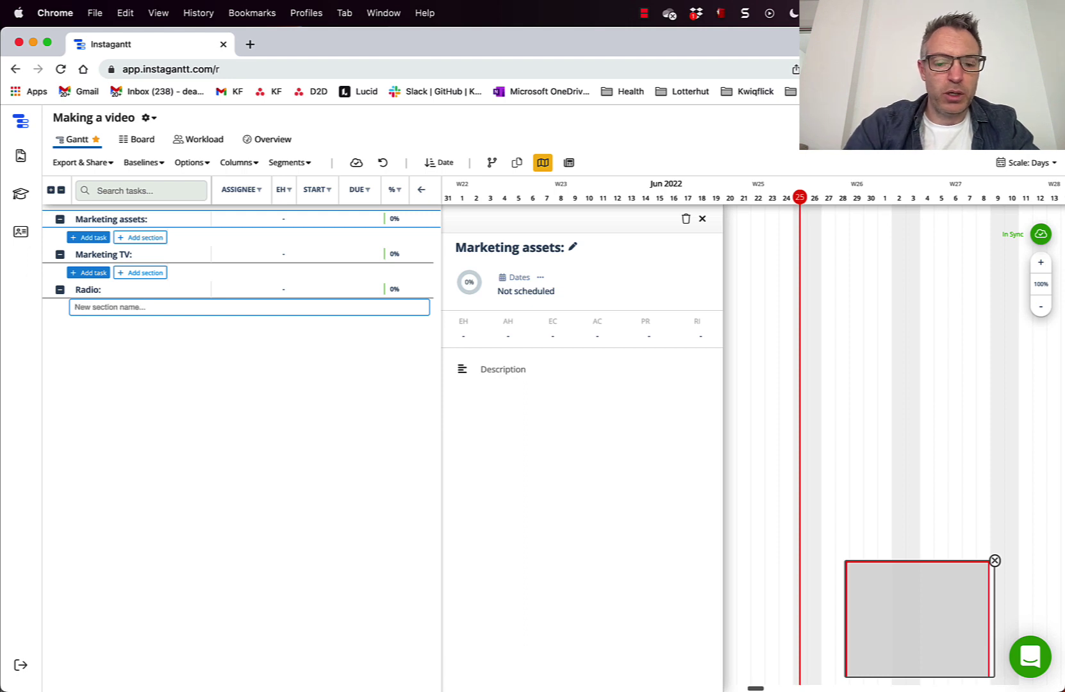
type("Laun")
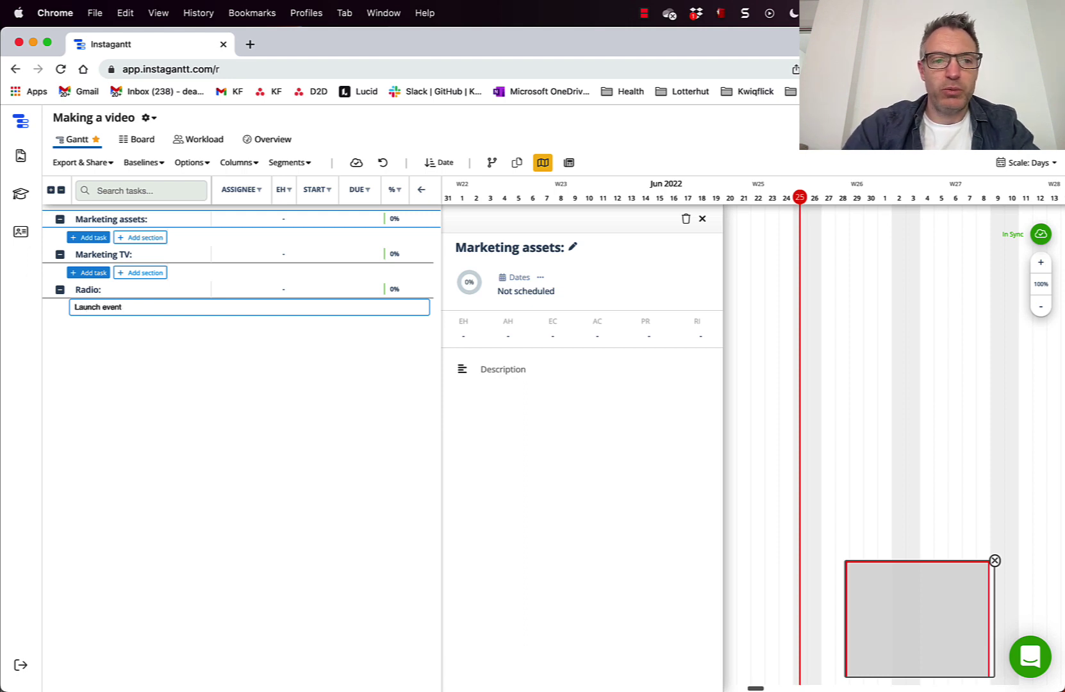
type("ch event")
key("Return")
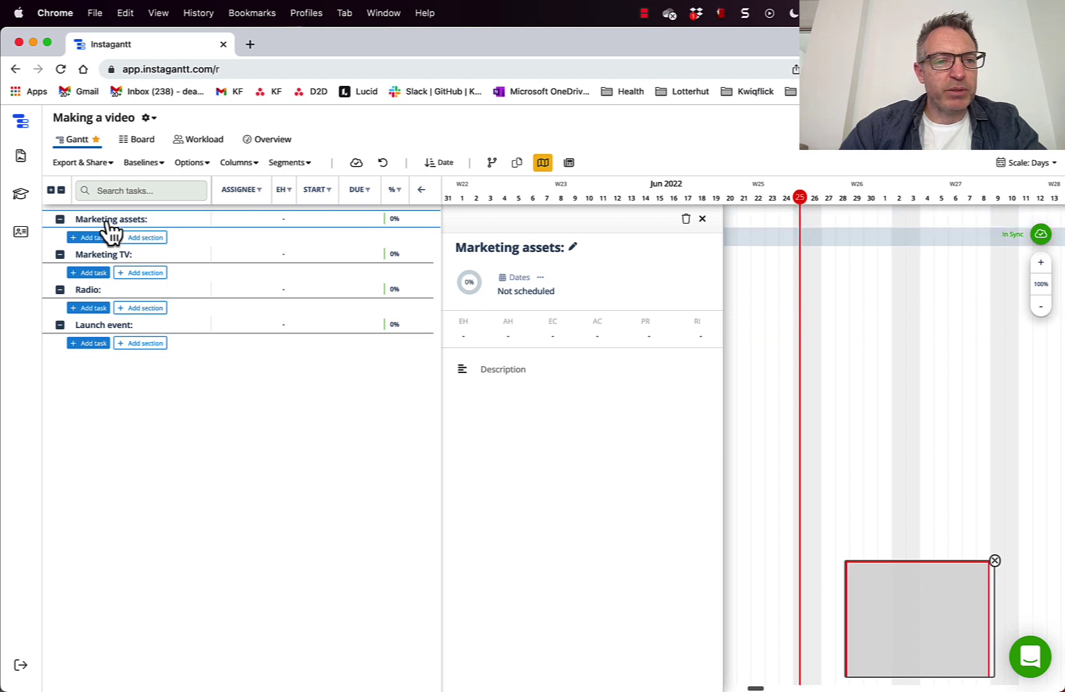
Add Marketing assets tasks, starting with 'Create marketing banners' and 'Create the copy'
left_click(73, 238)
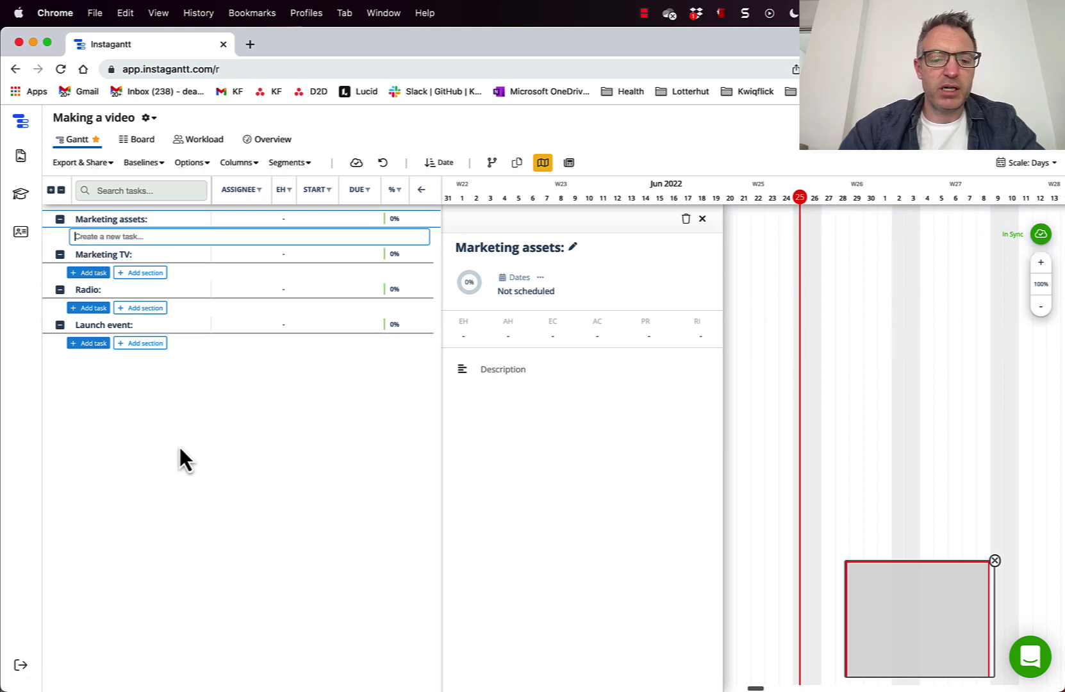
type("Create market")
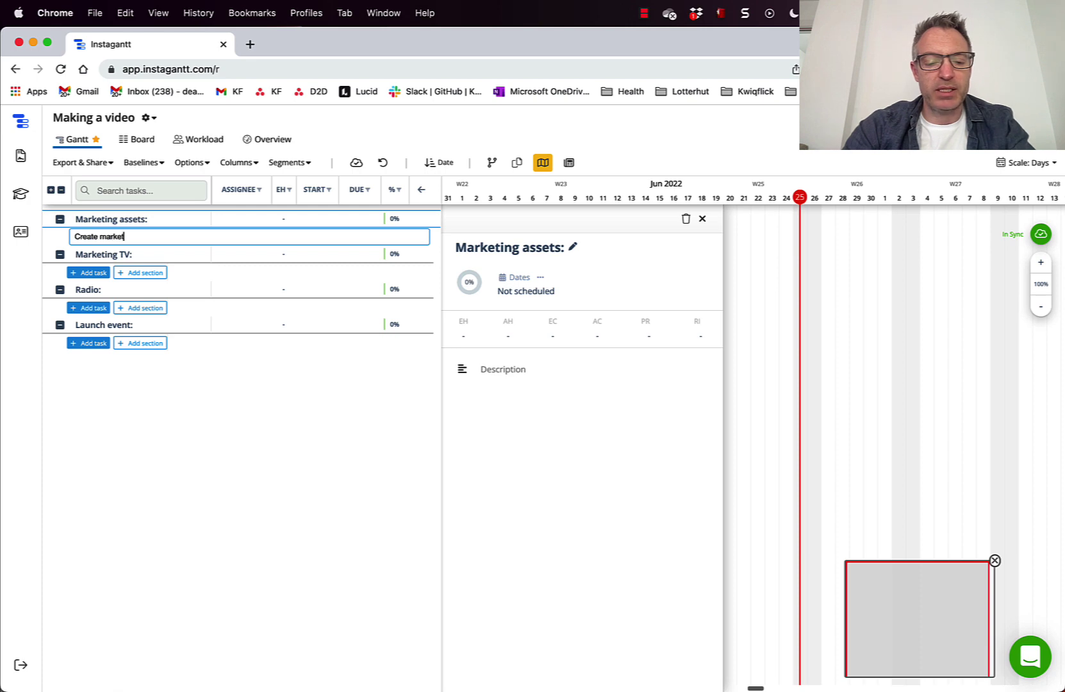
type("ing banner")
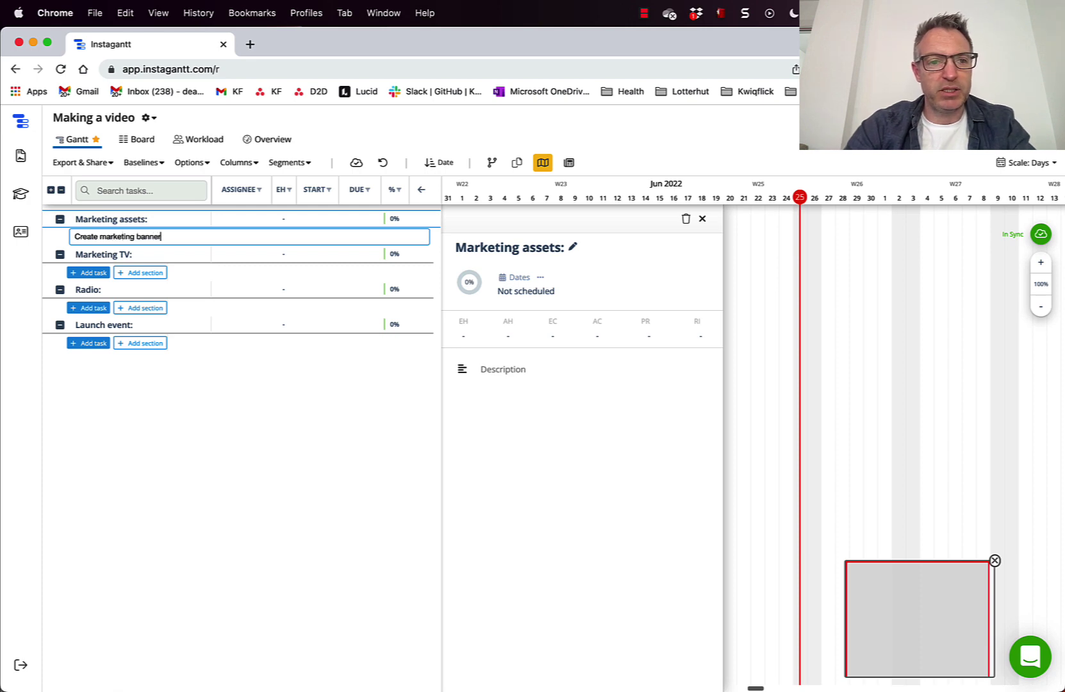
type("s")
key("Return")
type("Cre")
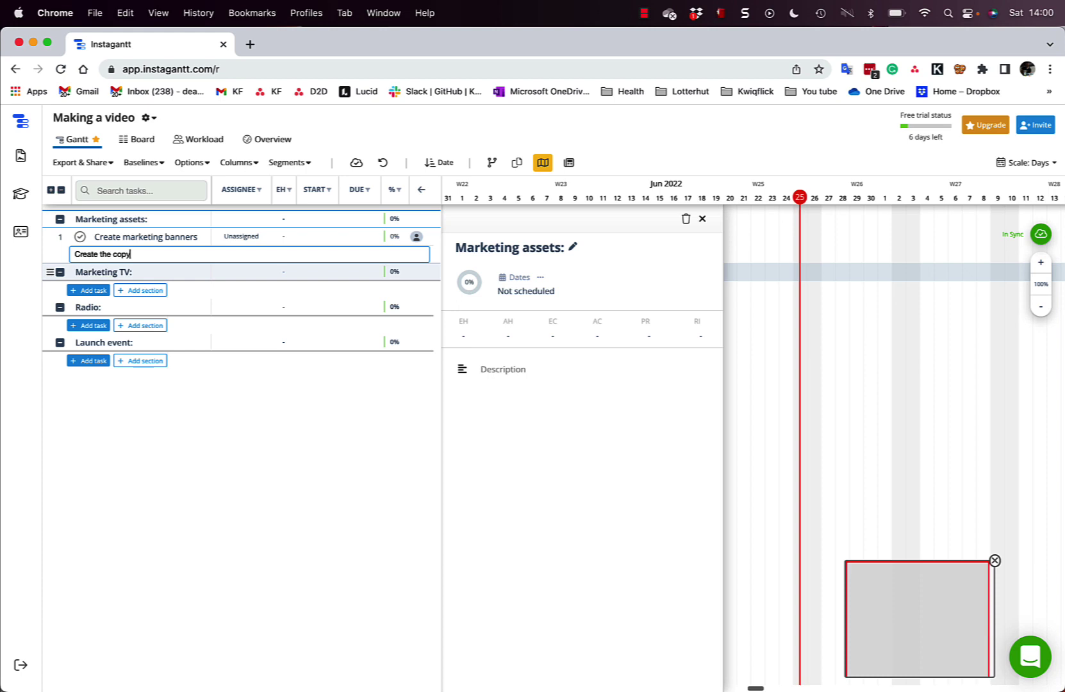
type("ate the copy")
key("Return")
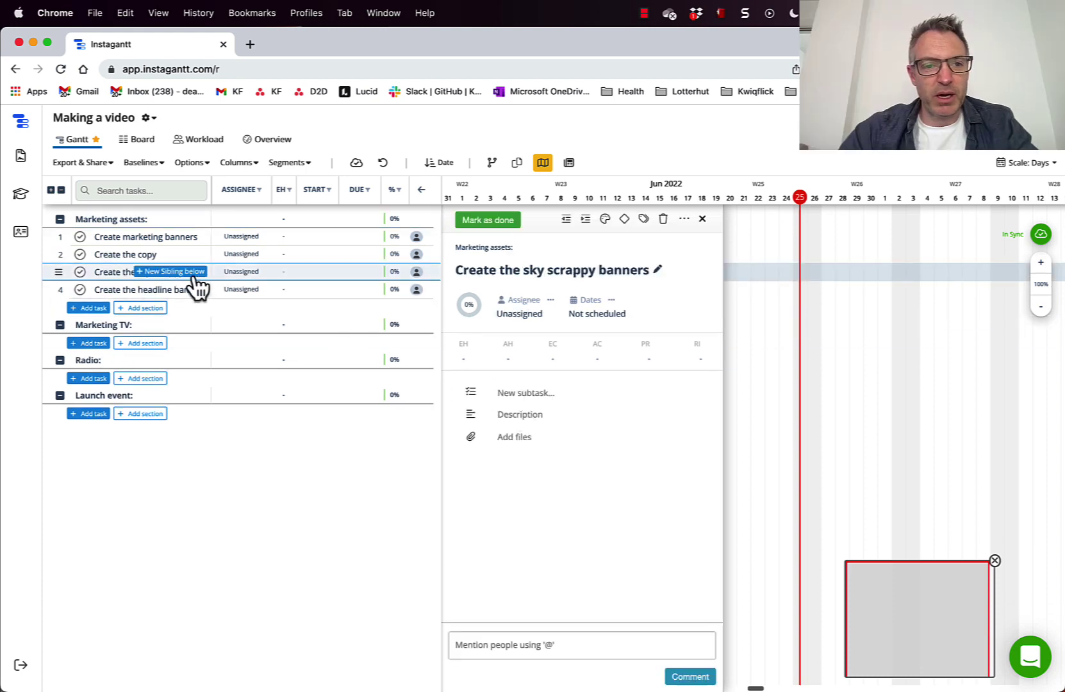
Correct the third task's title to 'Create the skycraper banners'
left_click(517, 393)
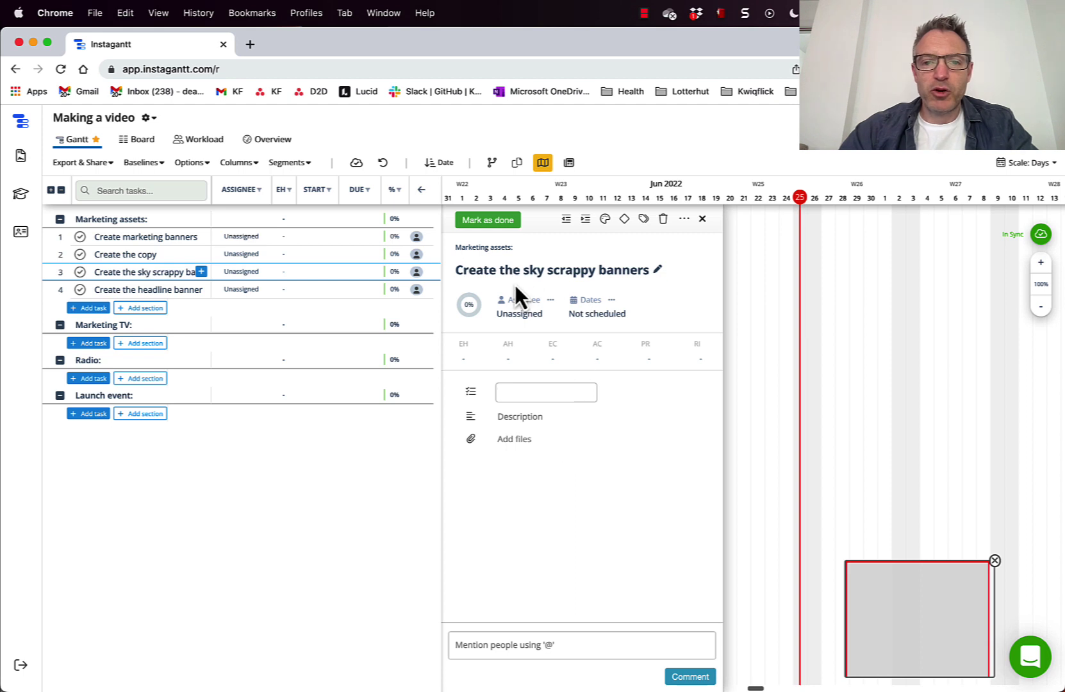
left_click(570, 286)
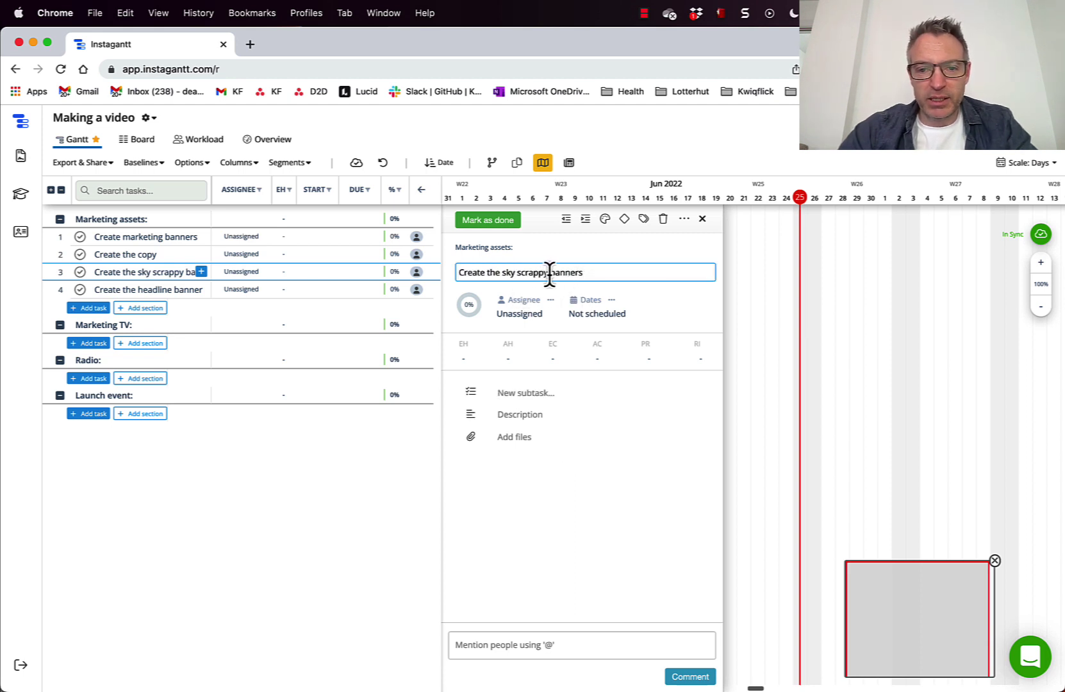
key("BackSpace")
key("BackSpace")
key("BackSpace")
key("BackSpace")
key("BackSpace")
key("BackSpace")
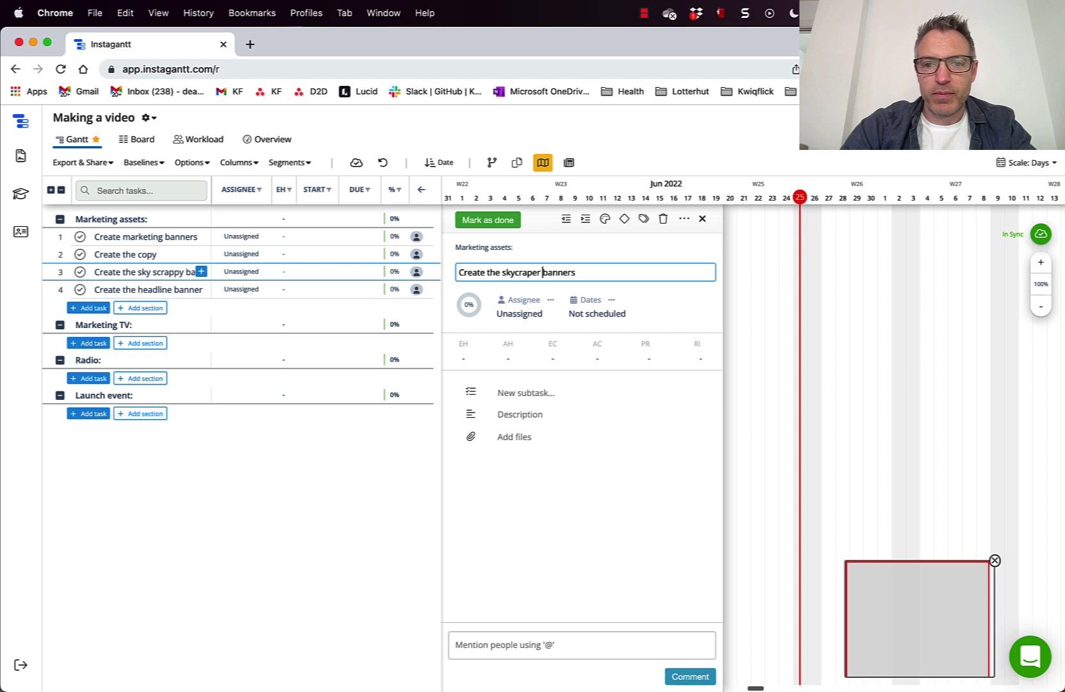
key("Return")
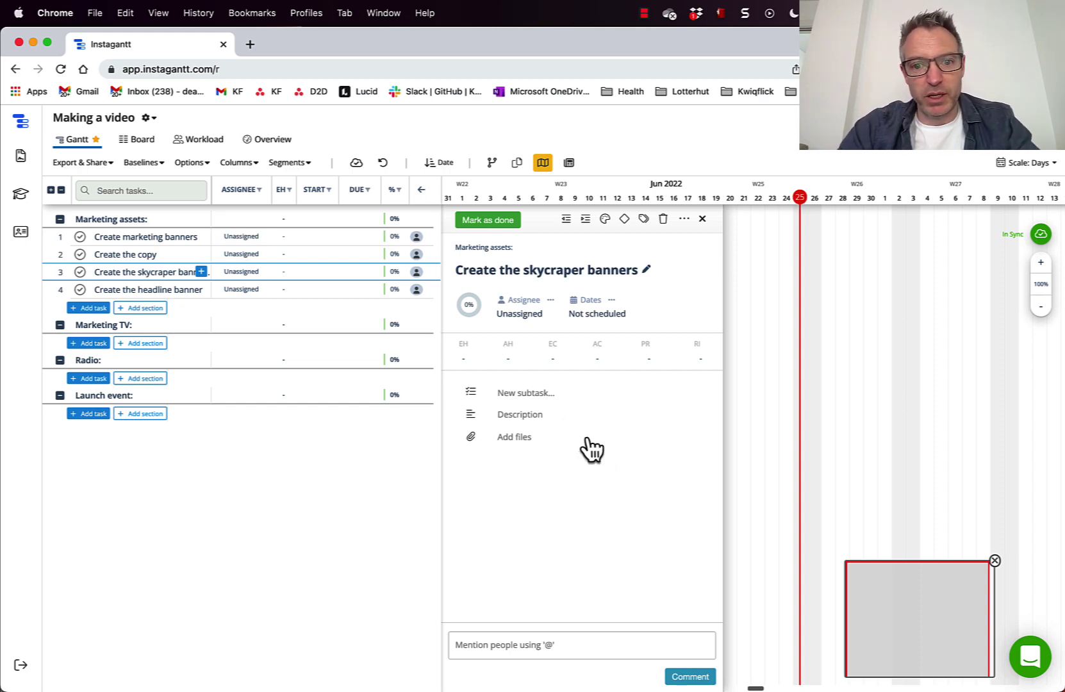
Add subtasks Copy, Take photos and Create the graphics under the banner task
left_click(524, 392)
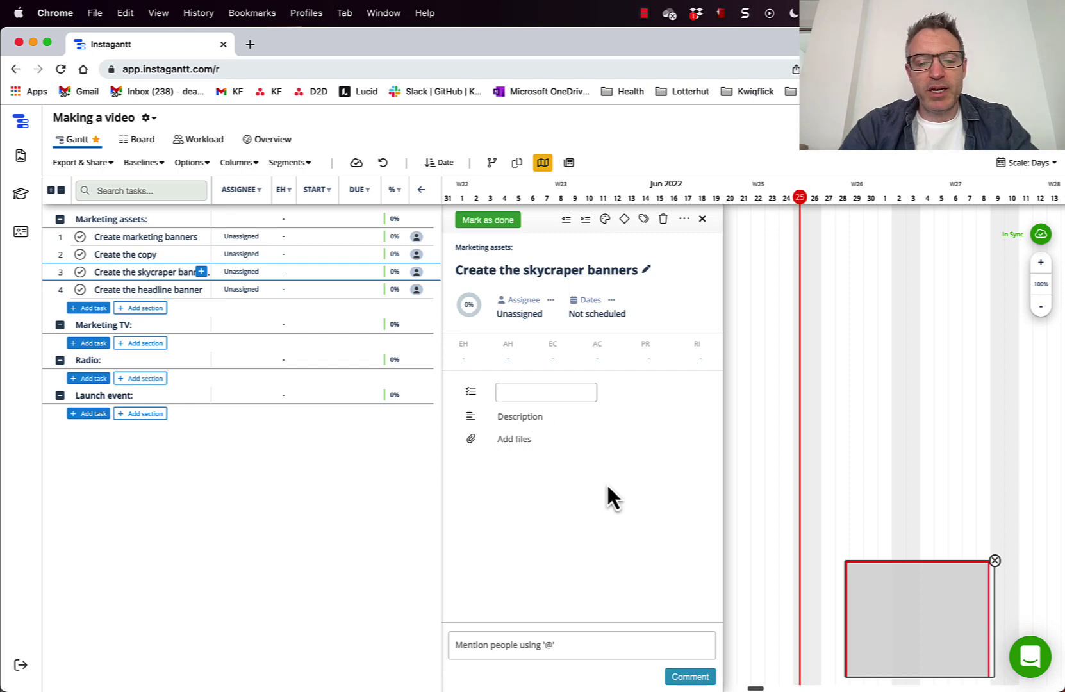
type("Copy")
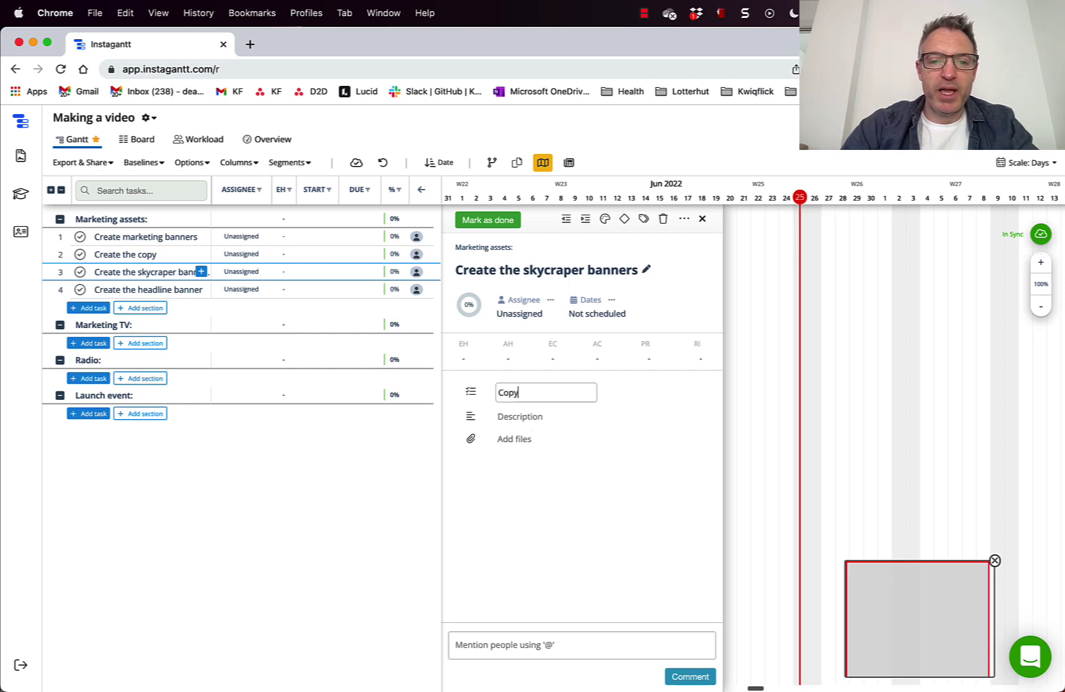
key("Return")
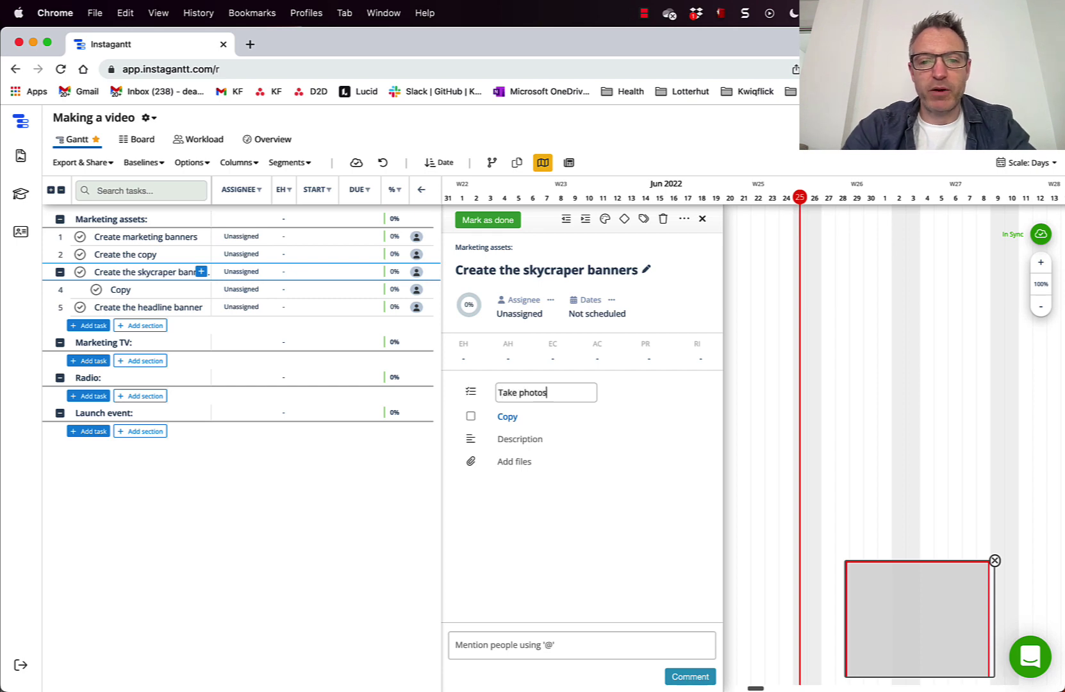
key("Return")
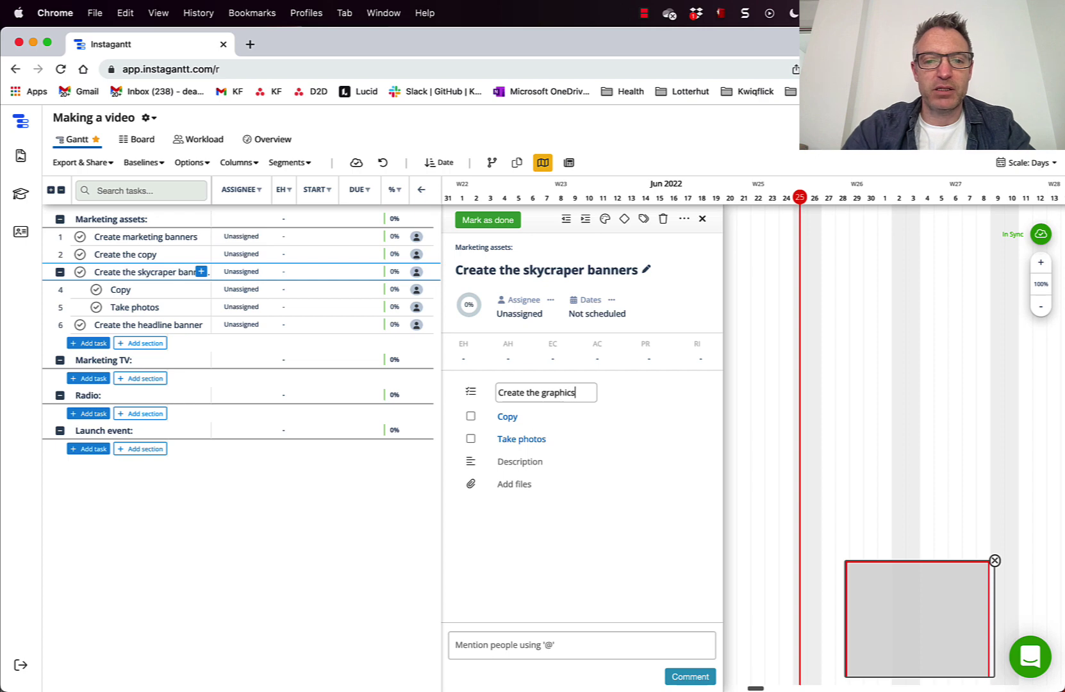
type("Create the graphics")
key("Return")
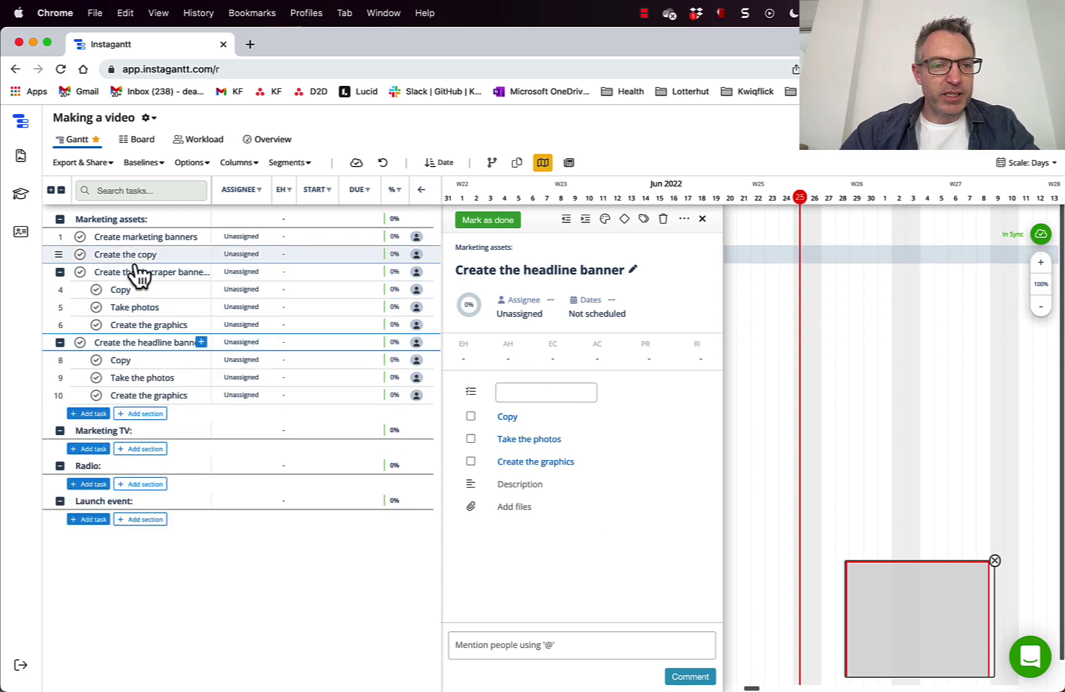
Delete the Create the copy task from Marketing assets
left_click(136, 259)
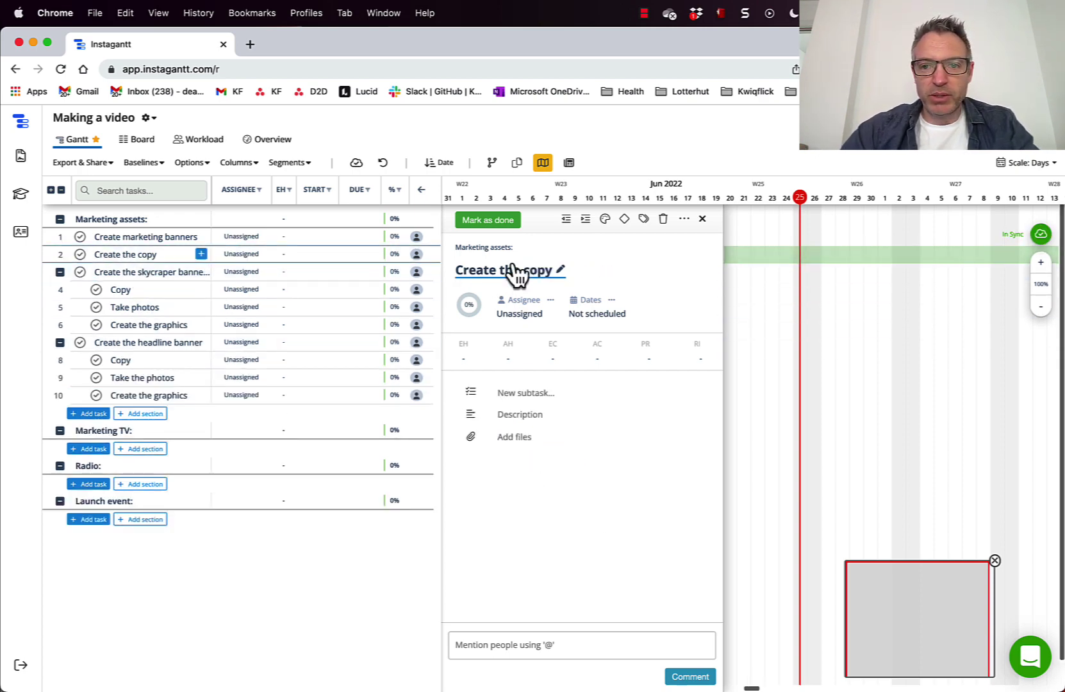
left_click(664, 220)
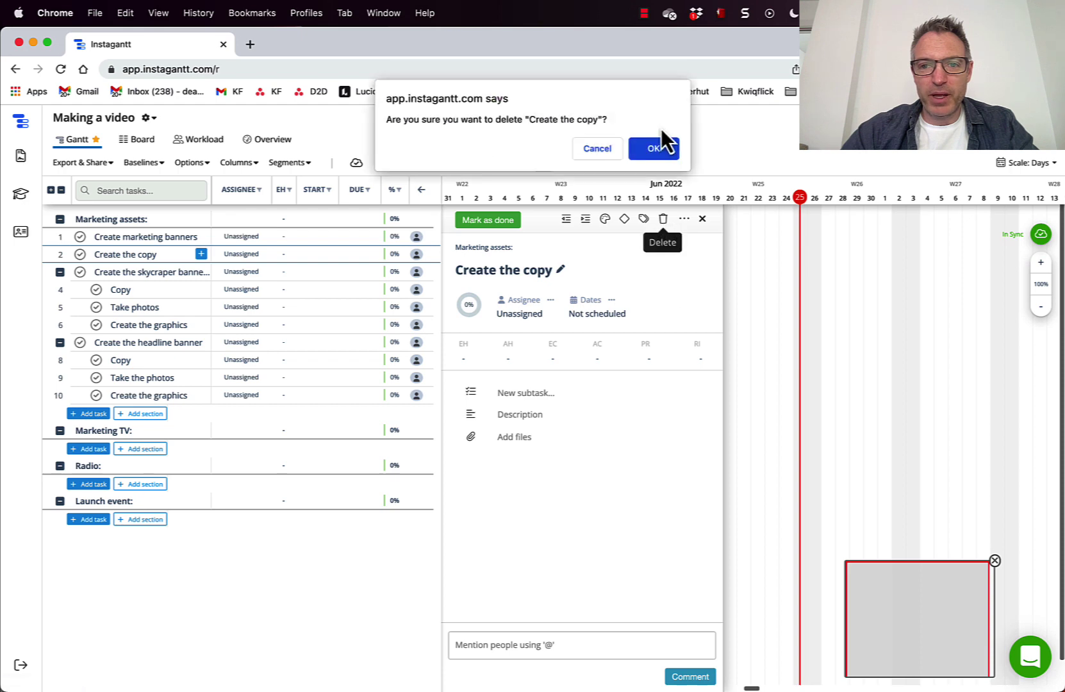
left_click(655, 148)
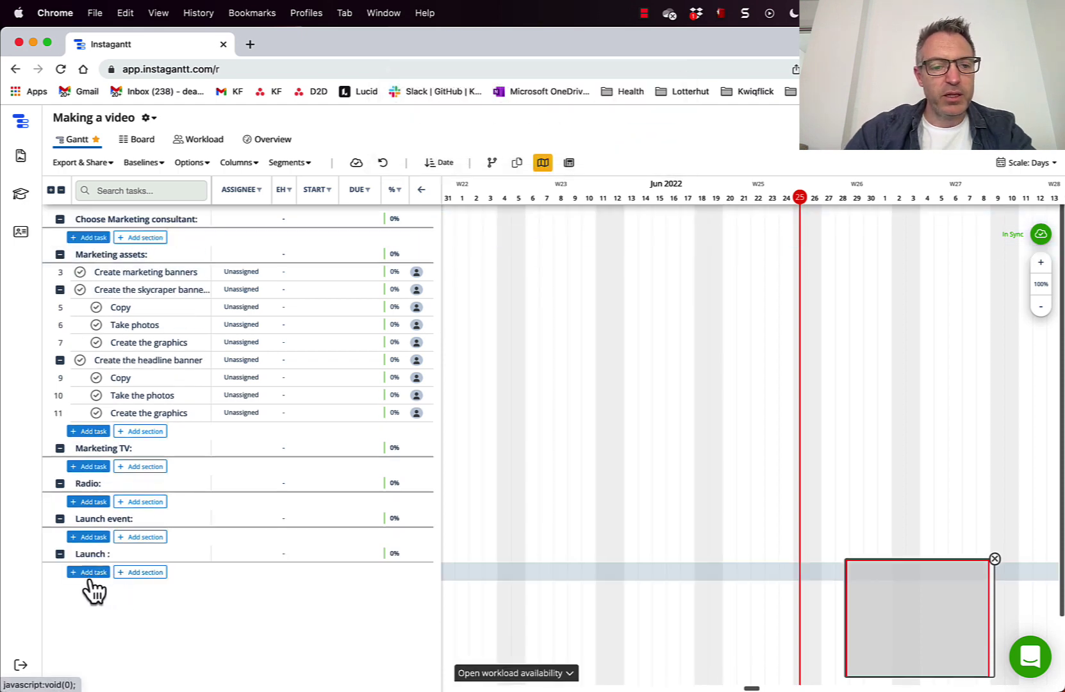
Add Go-live and Go/no-go meeting tasks under Launch, moving the meeting above Go-live
left_click(92, 574)
type("L")
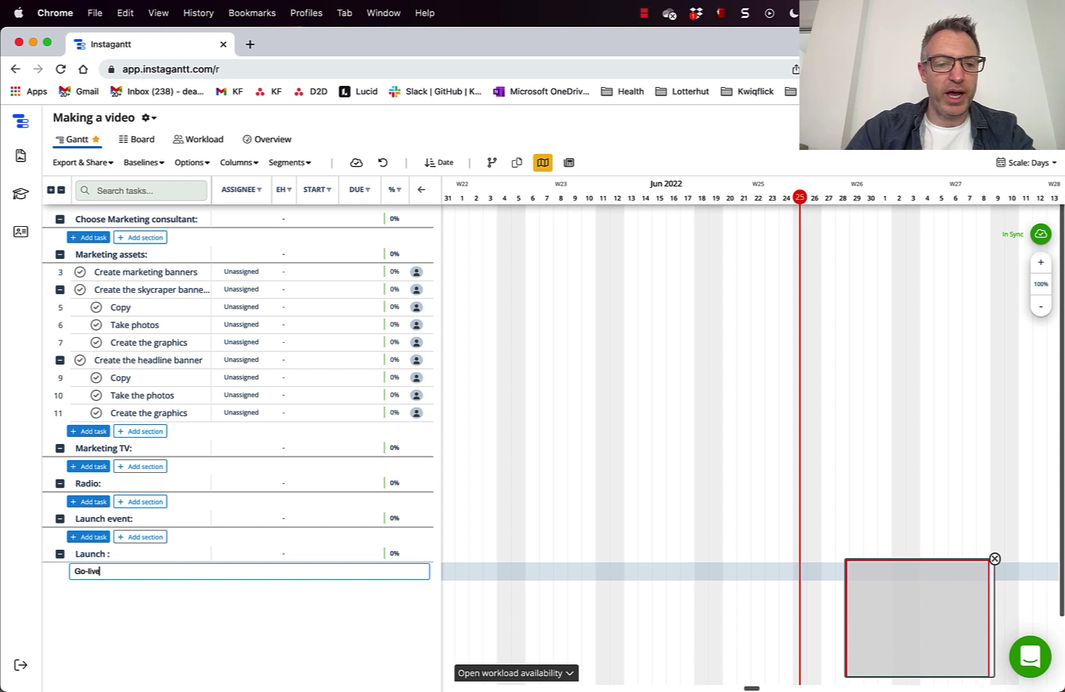
key("Return")
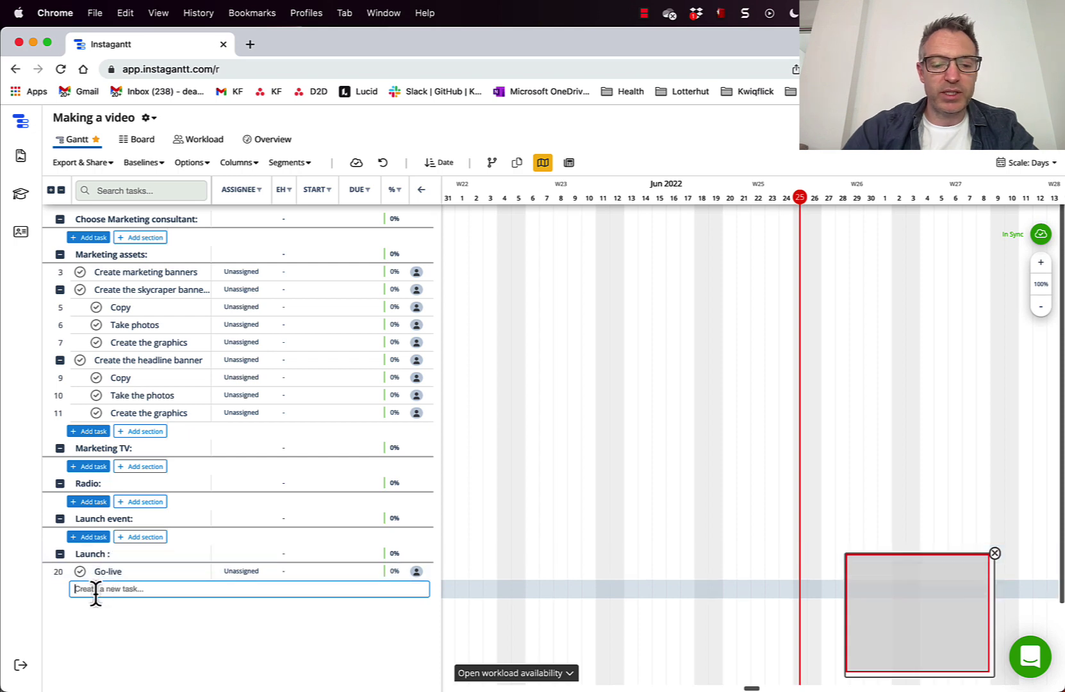
type("Go/no-go meeting")
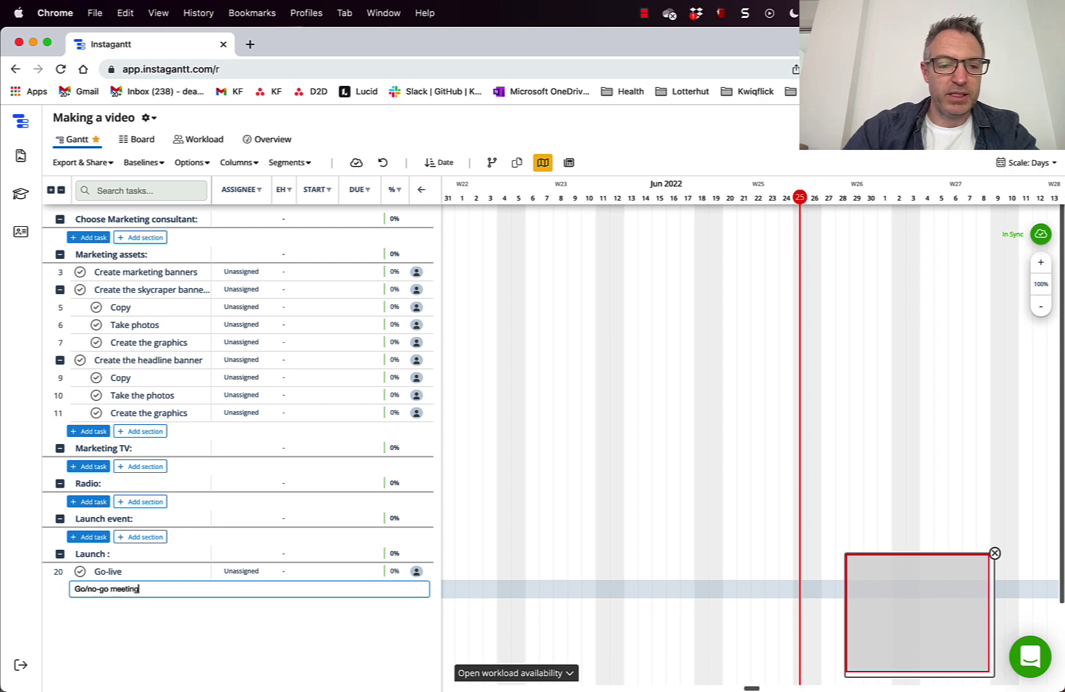
key("Return")
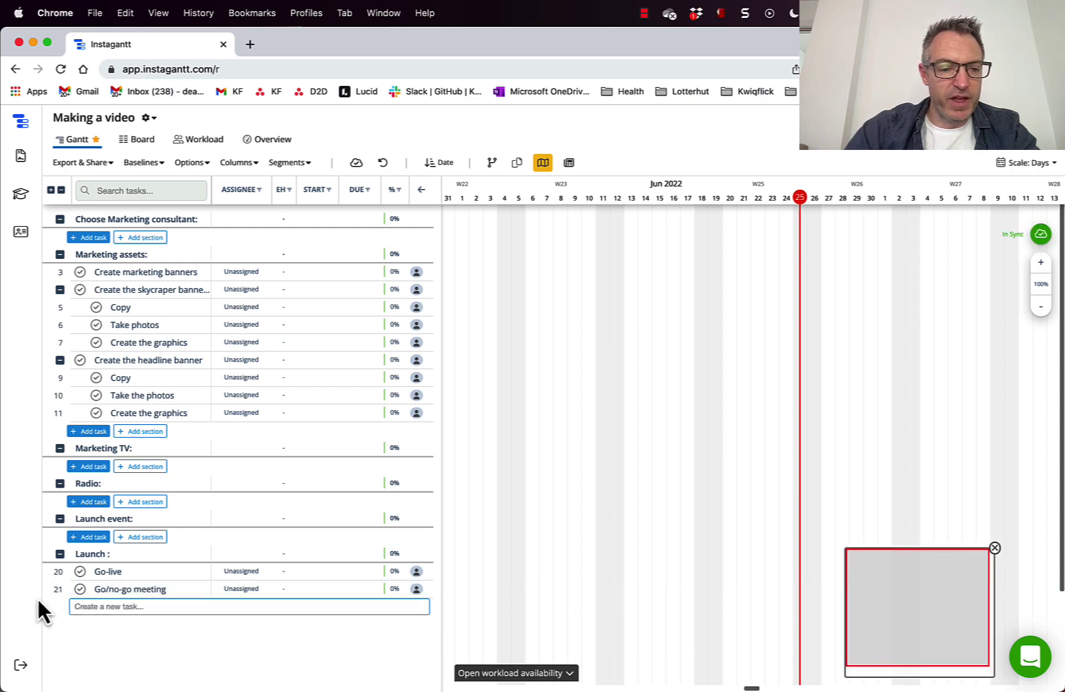
left_click_drag(53, 587, 60, 572)
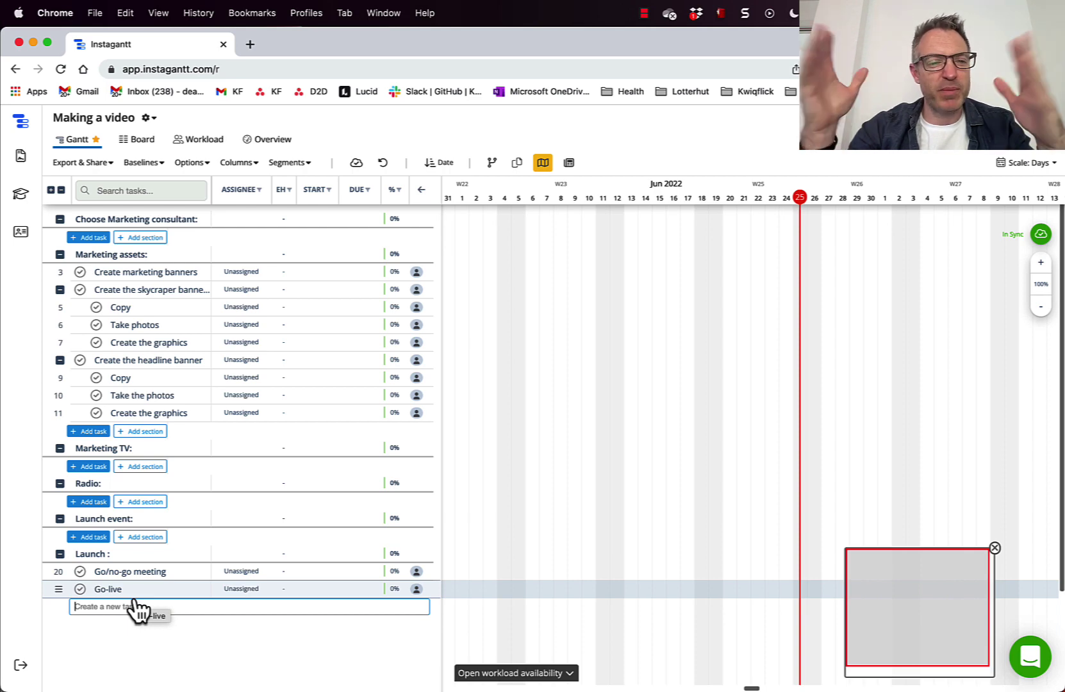
mouse_move(138, 610)
left_mouse_down()
mouse_move(112, 526)
mouse_move(149, 592)
left_mouse_up()
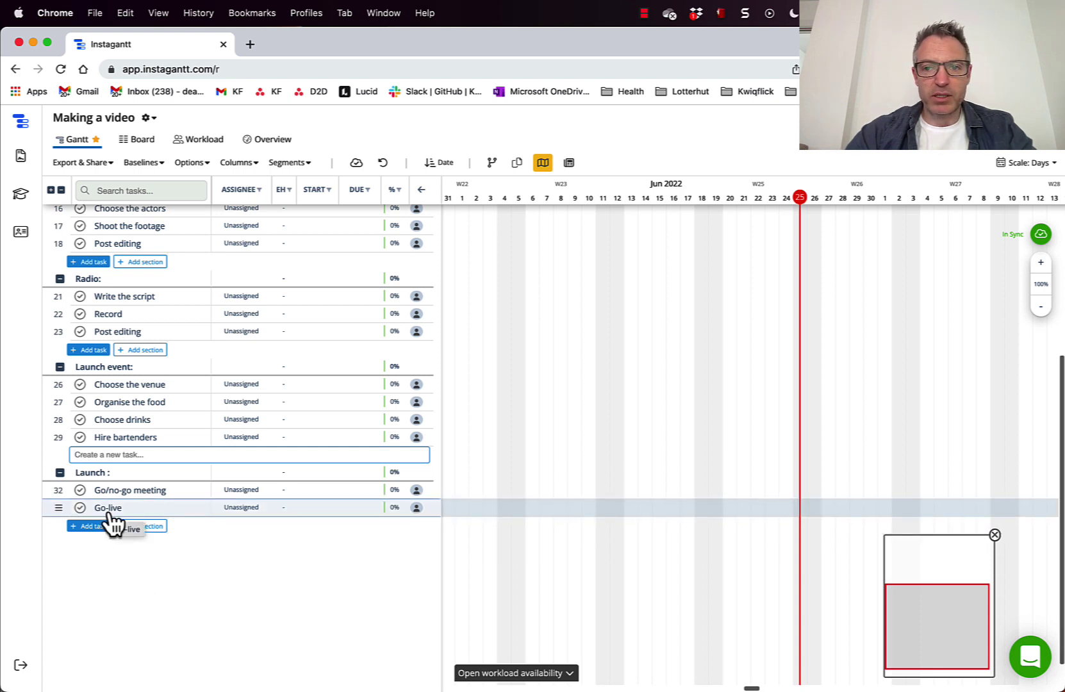
Date Go-live on 22 Aug, convert it to a milestone, and close the overview map
scroll(687, 238, "right", 10)
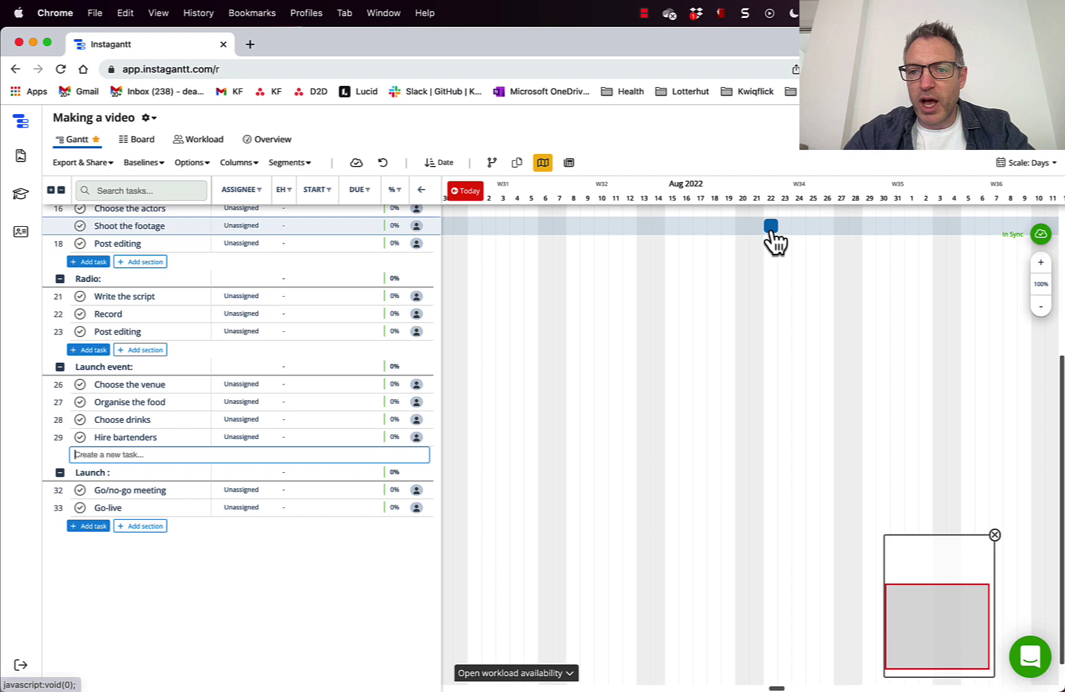
mouse_move(752, 516)
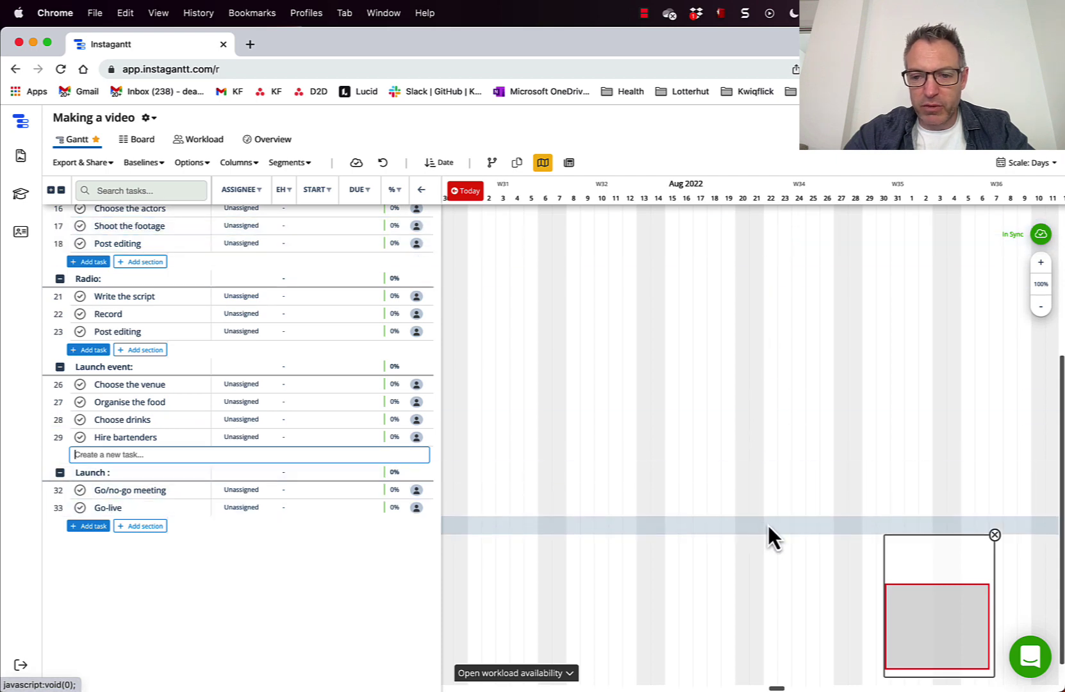
left_click(771, 513)
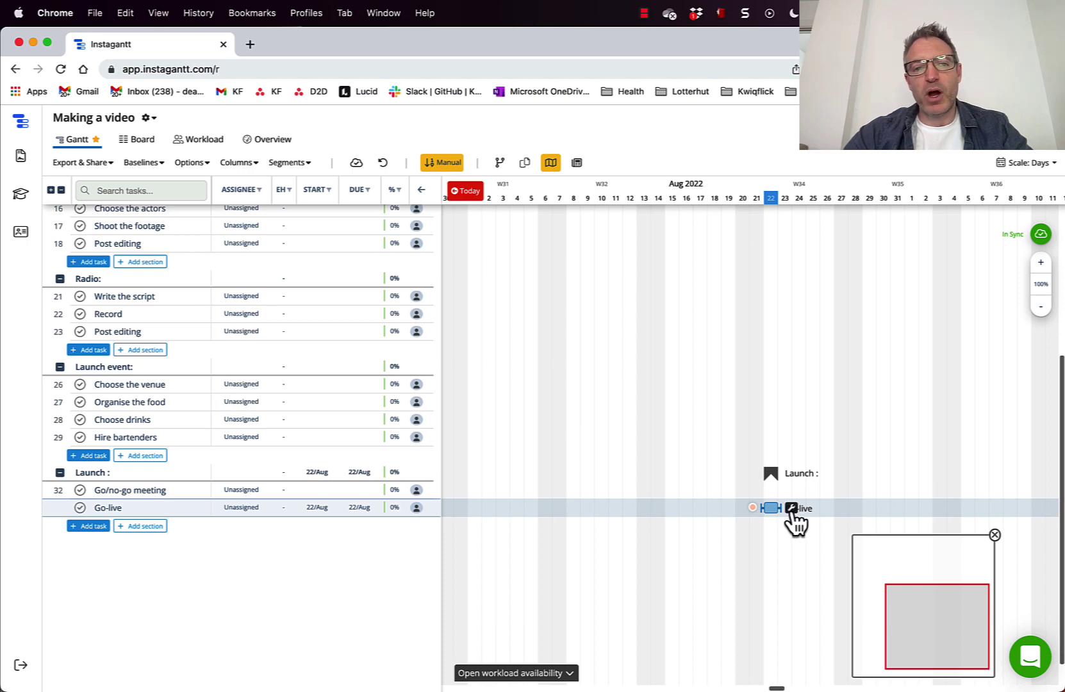
left_click(792, 510)
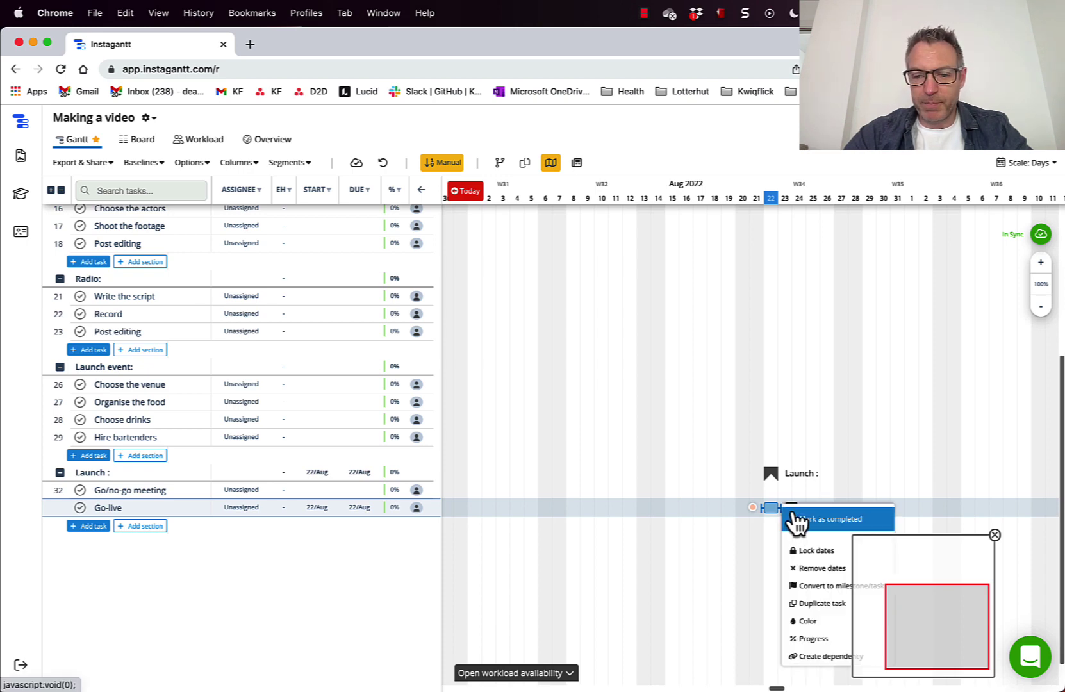
left_click(813, 586)
left_click(994, 535)
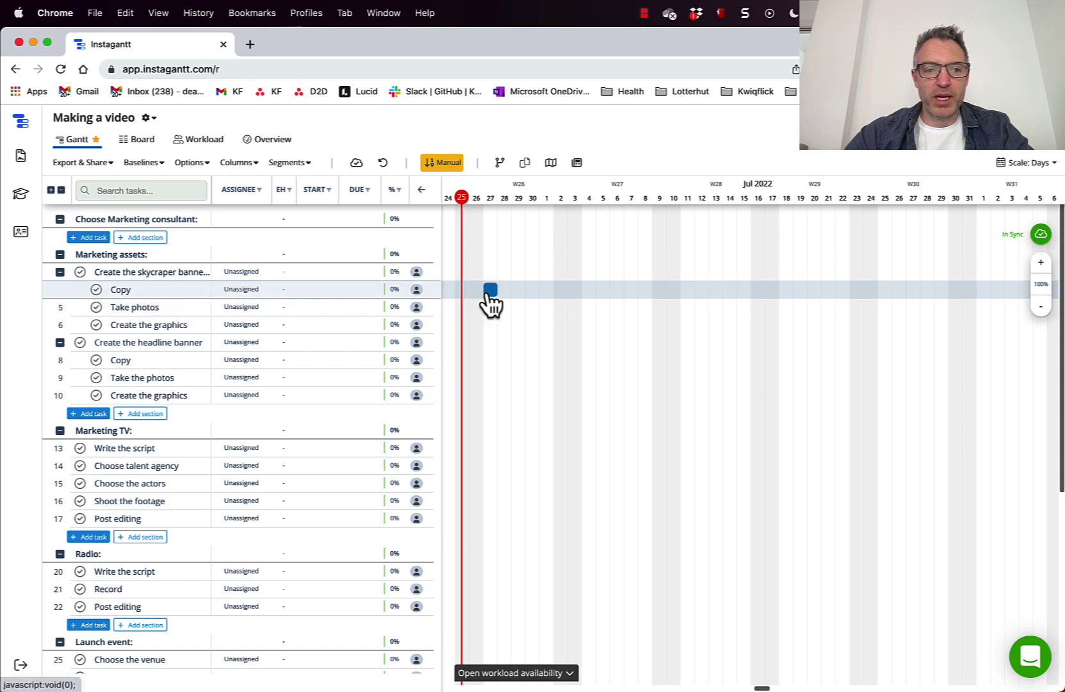
Schedule Copy on 27–28 Jun and Take photos on 4 Jul in both banners
left_click_drag(489, 295, 504, 296)
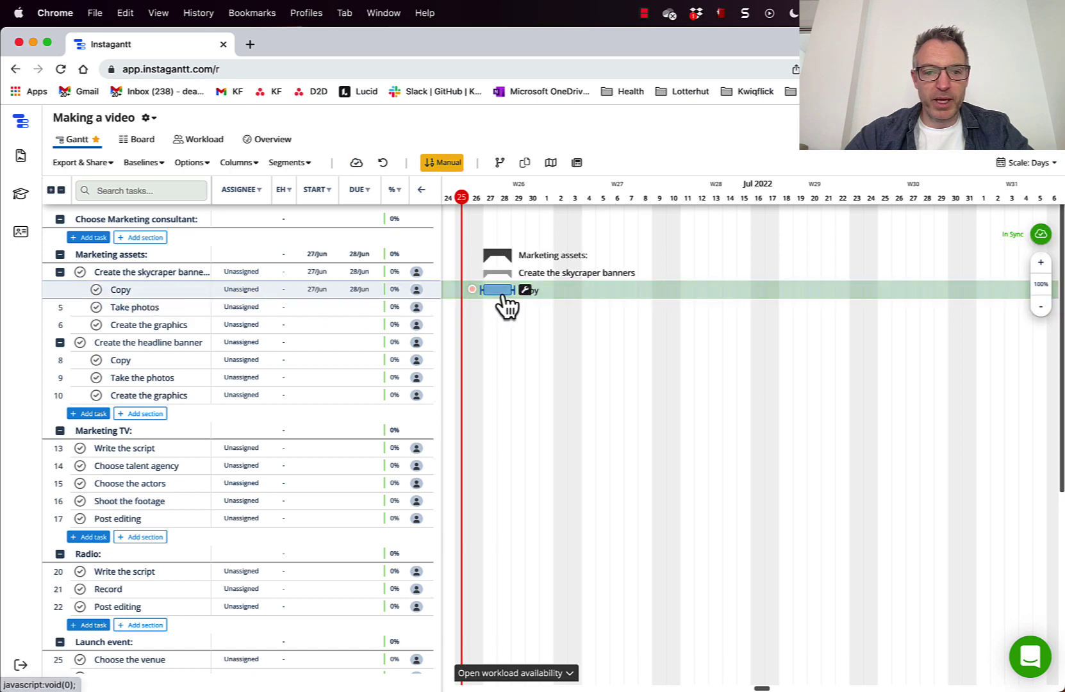
left_click_drag(492, 369, 504, 370)
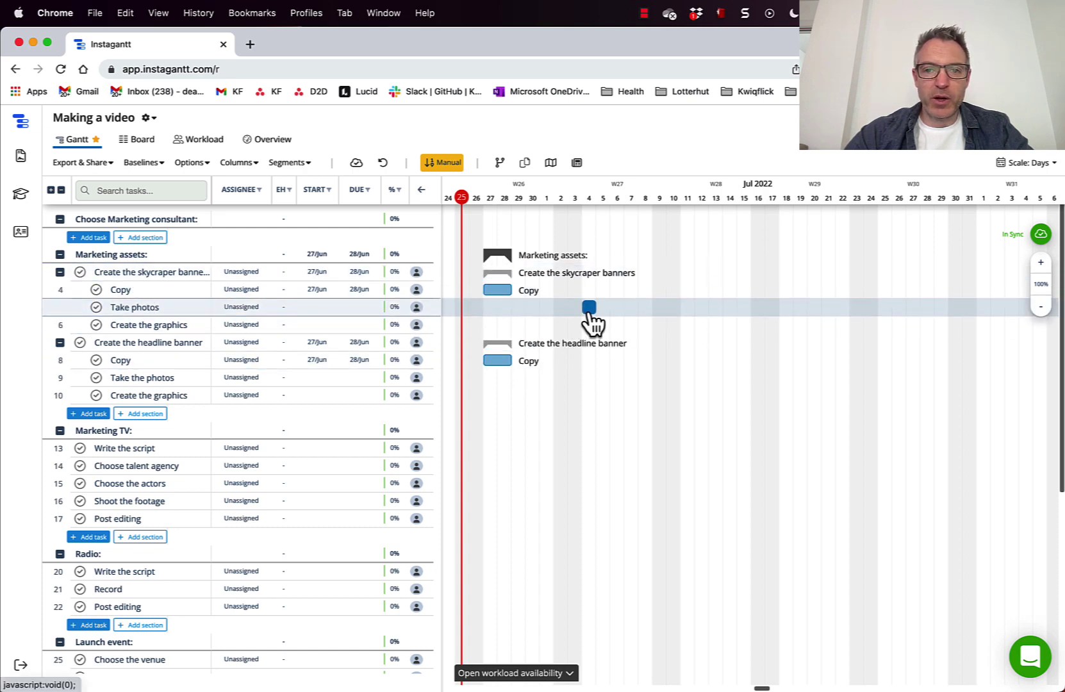
left_click(589, 310)
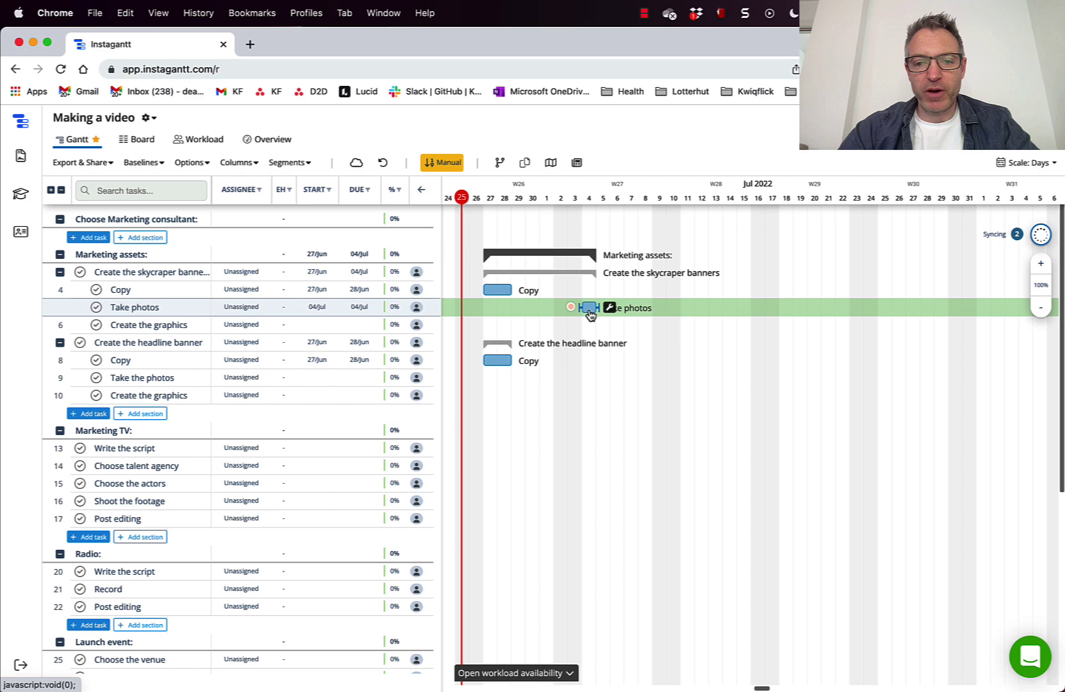
left_click(589, 380)
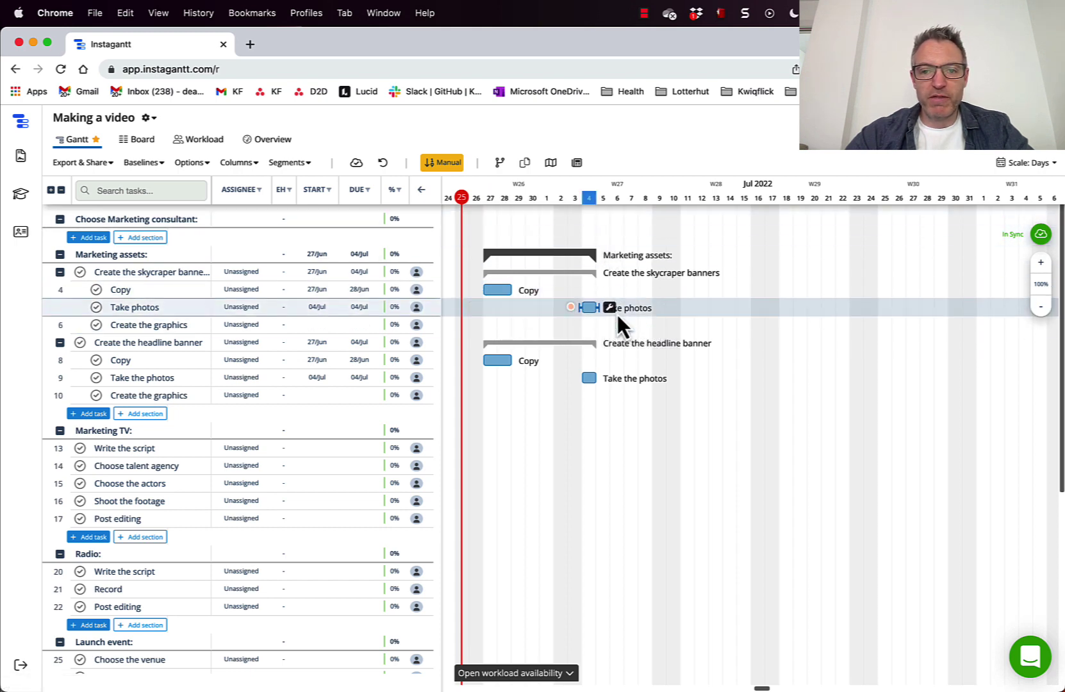
Draw both banners' Create the graphics bars from 5 Jul and stretch them to 11 Jul
left_click_drag(605, 324, 653, 325)
left_click_drag(603, 405, 646, 406)
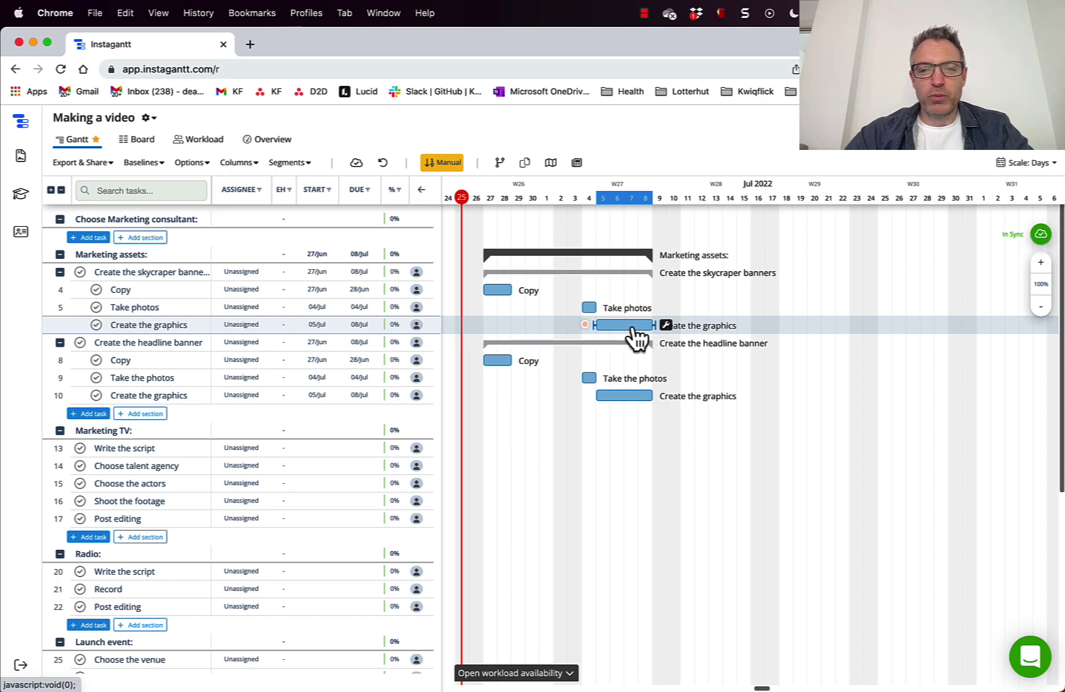
left_click_drag(655, 326, 682, 332)
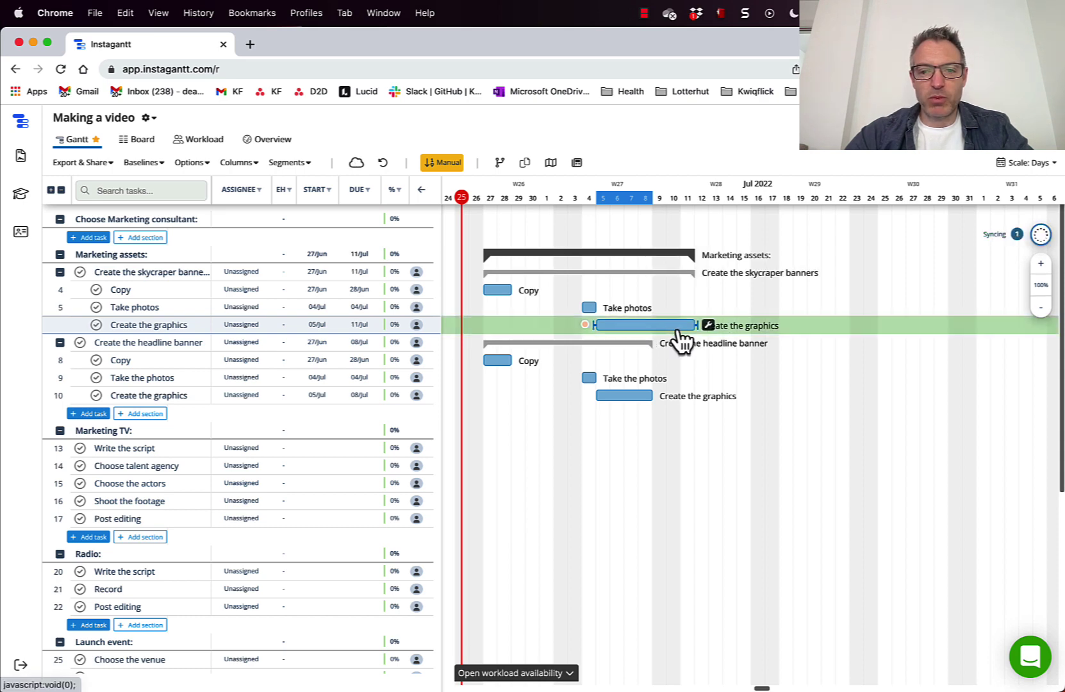
left_click_drag(684, 410, 678, 409)
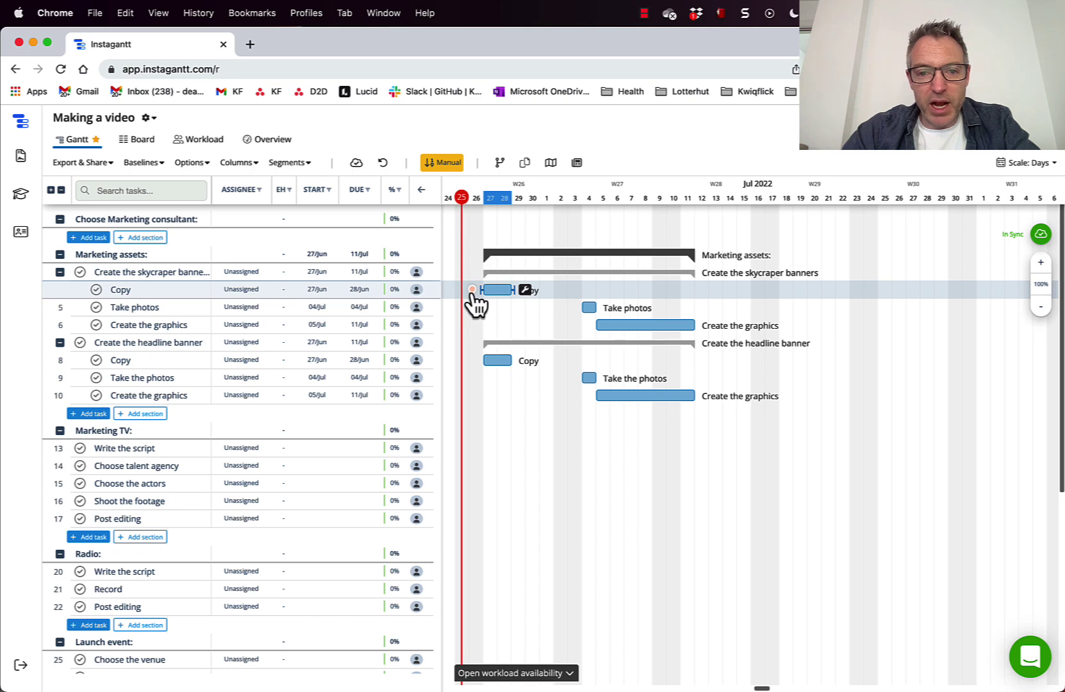
Link skyscraper Copy and Take photos to Create the graphics, and headline Copy to its graphics
left_click_drag(475, 295, 478, 304)
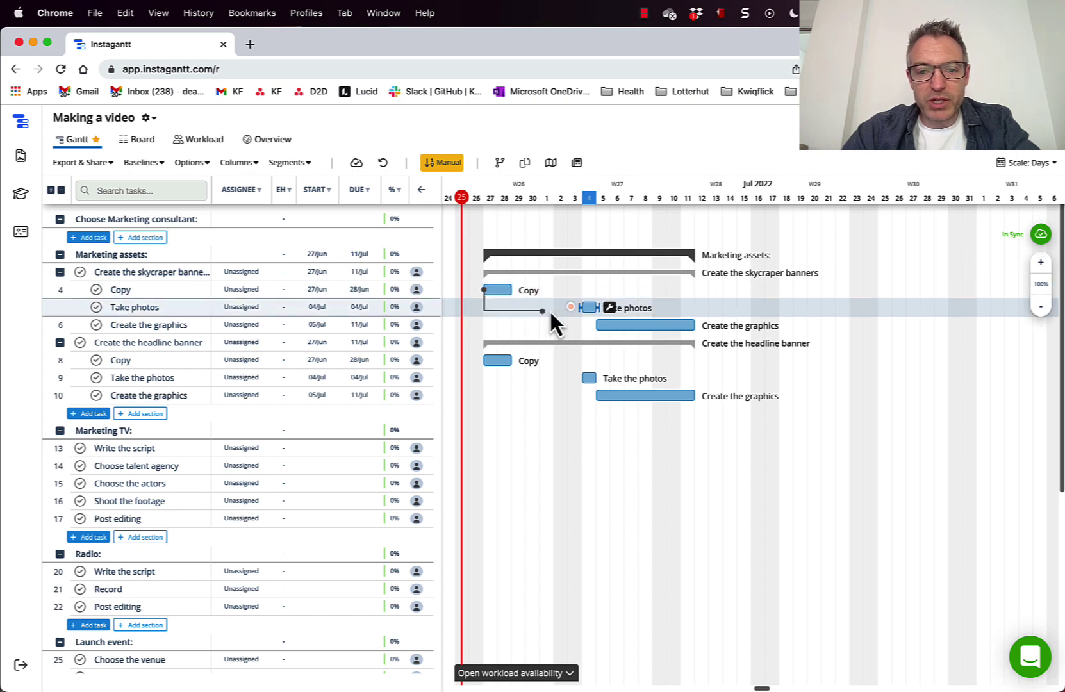
left_click_drag(575, 318, 656, 333)
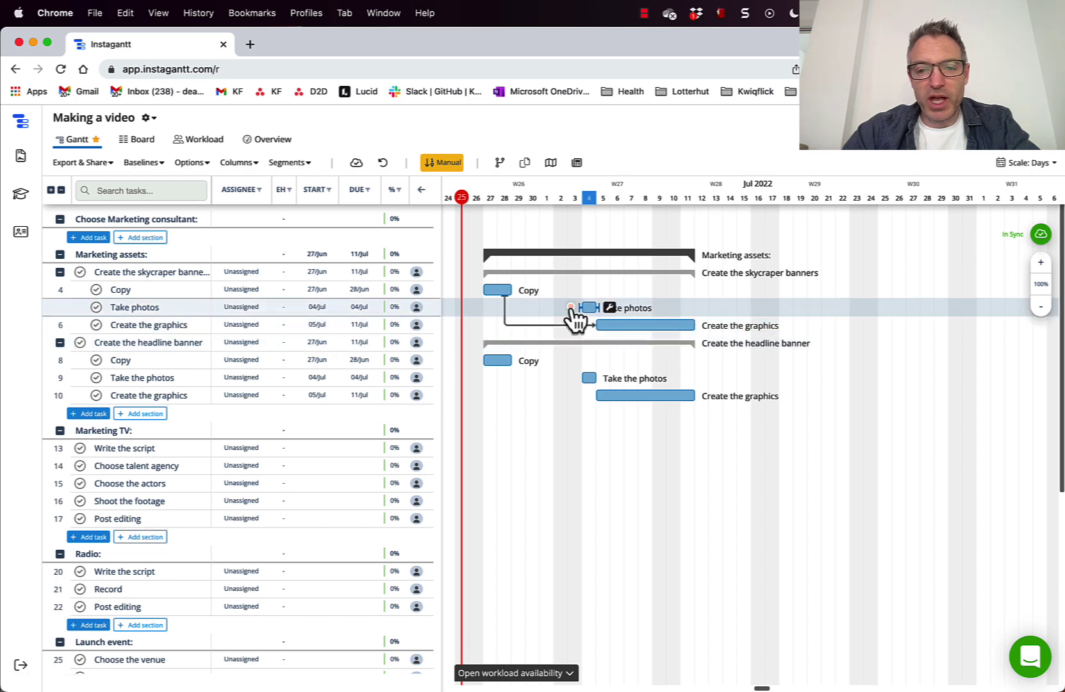
left_click_drag(573, 310, 641, 328)
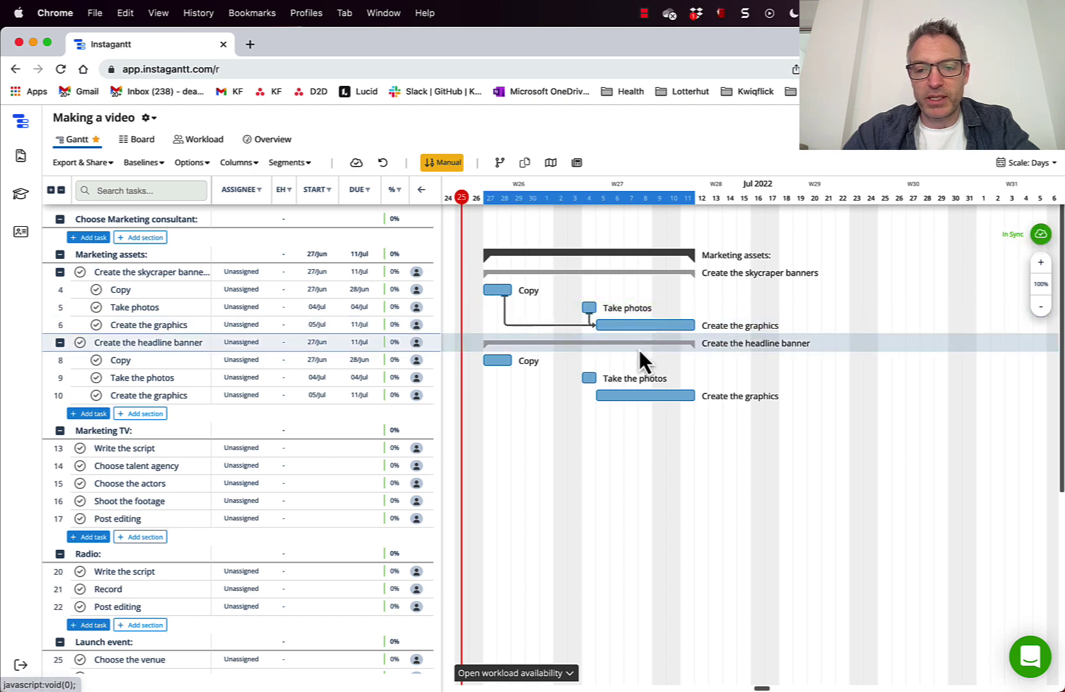
left_click_drag(491, 358, 575, 382)
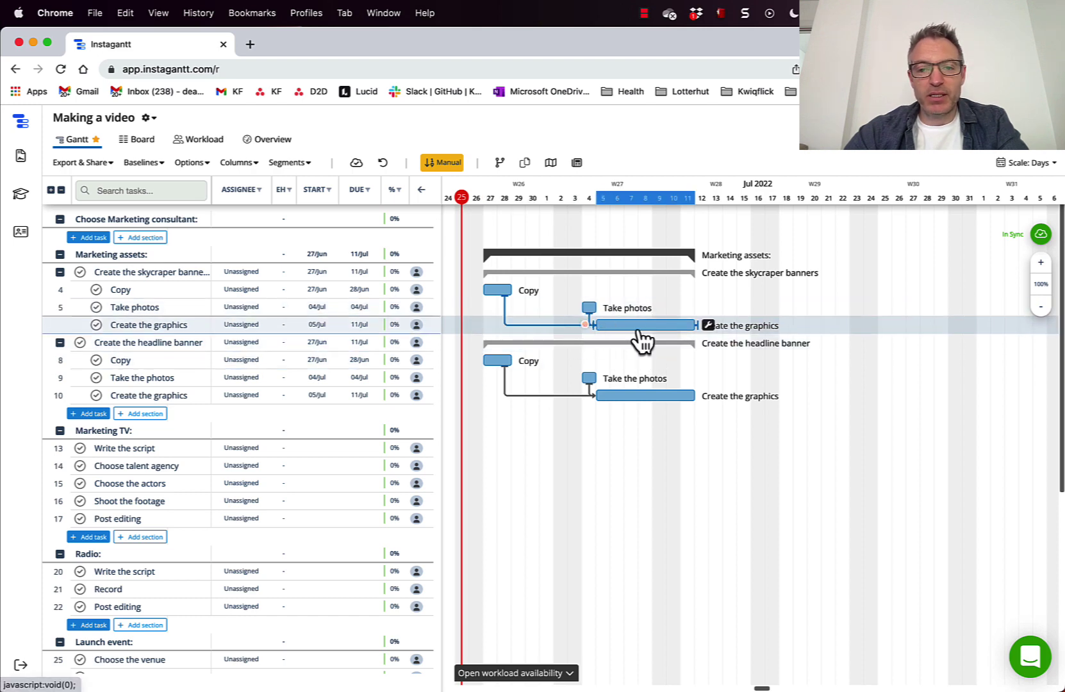
Shift Copy and Take photos back and forth, checking linked Create the graphics follows
left_click(709, 326)
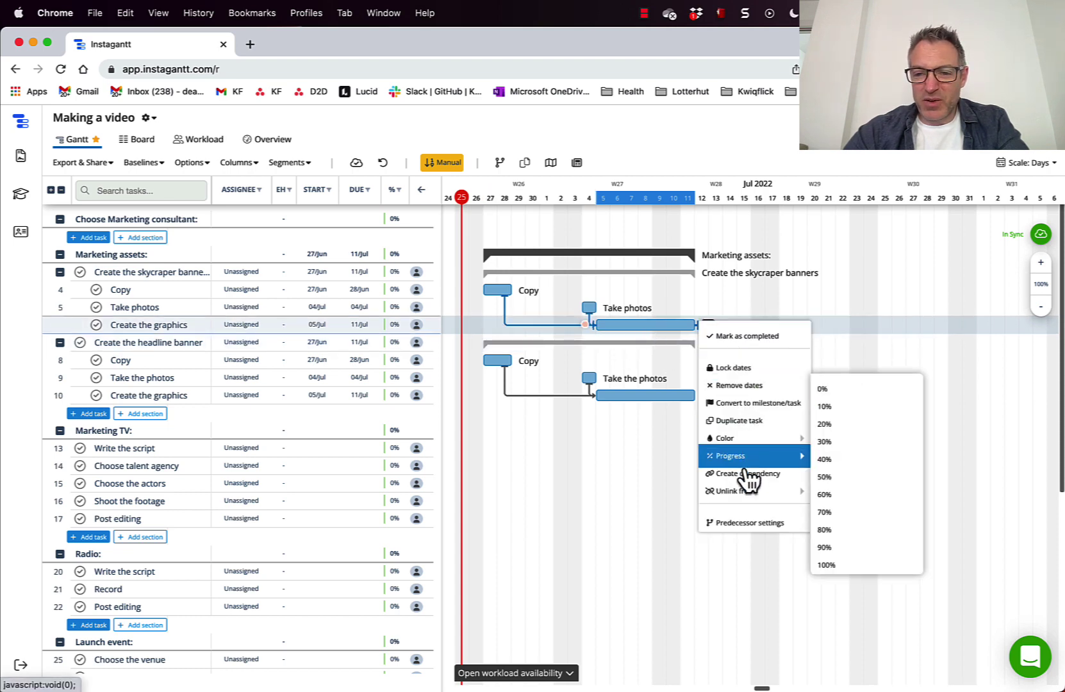
mouse_move(750, 498)
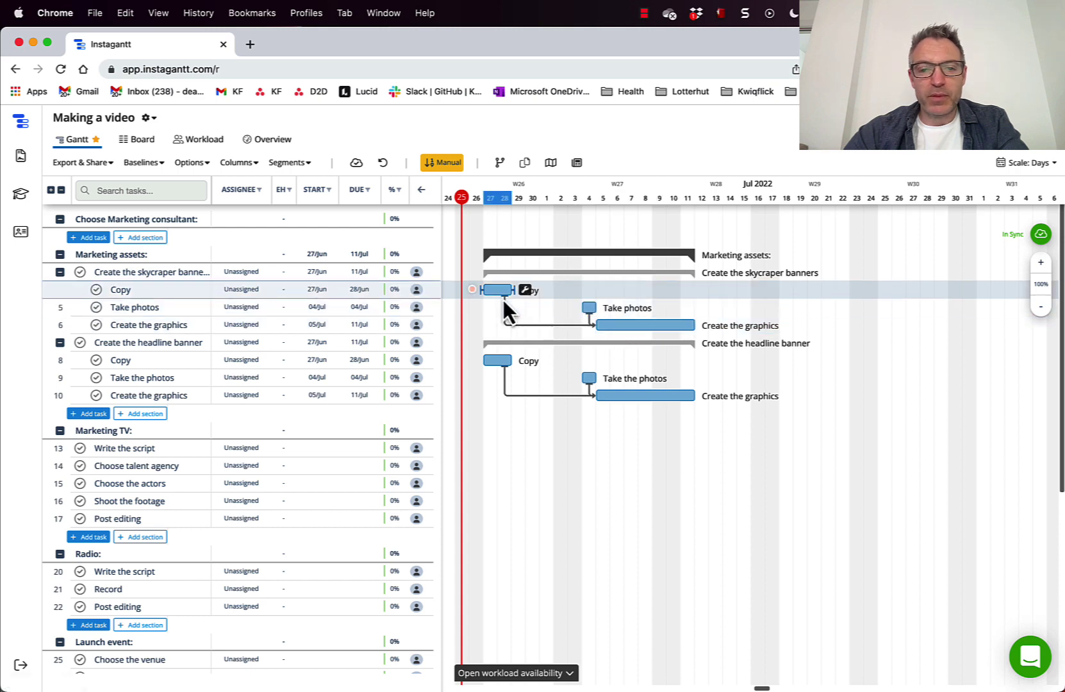
left_click_drag(500, 296, 520, 307)
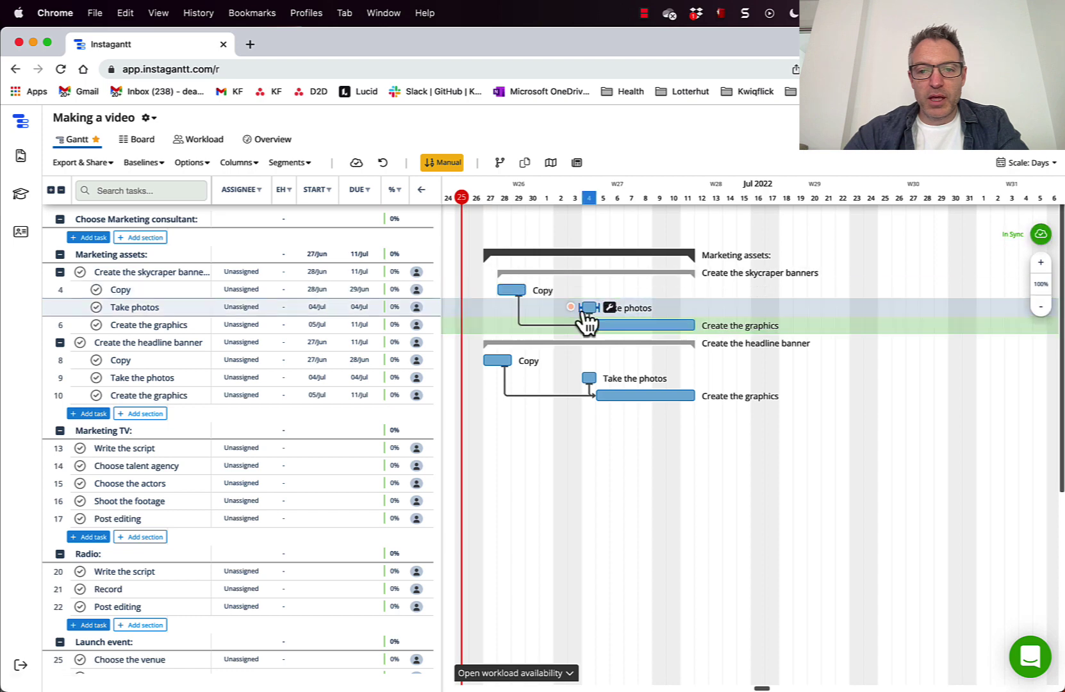
left_click_drag(608, 314, 635, 314)
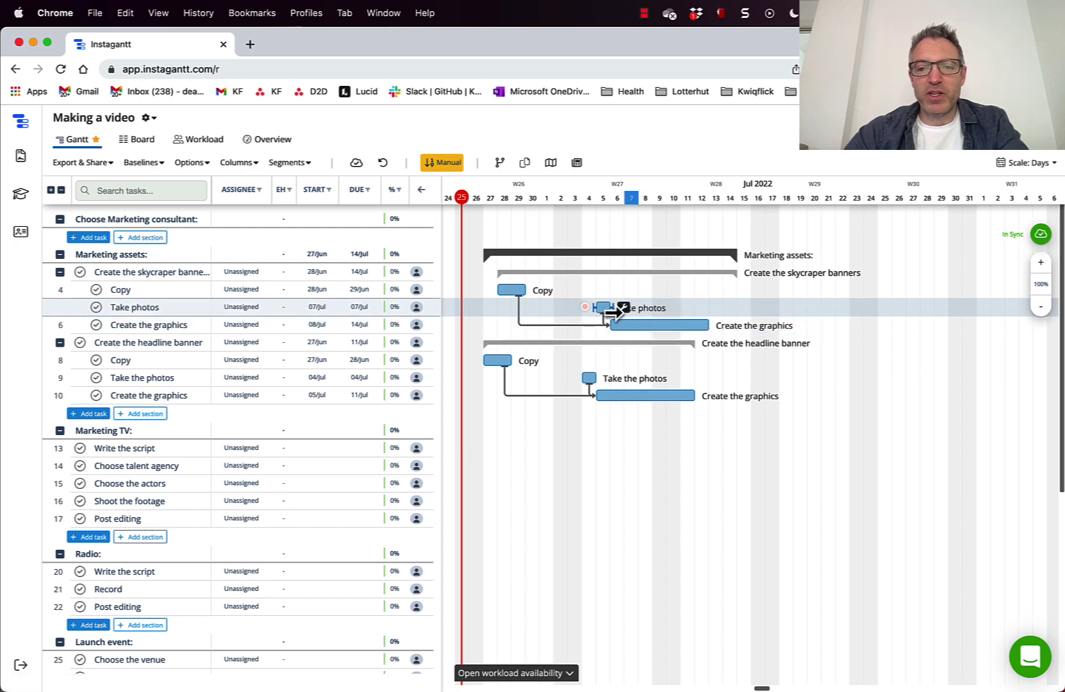
mouse_move(613, 312)
left_mouse_down()
mouse_move(642, 317)
mouse_move(623, 321)
left_mouse_up()
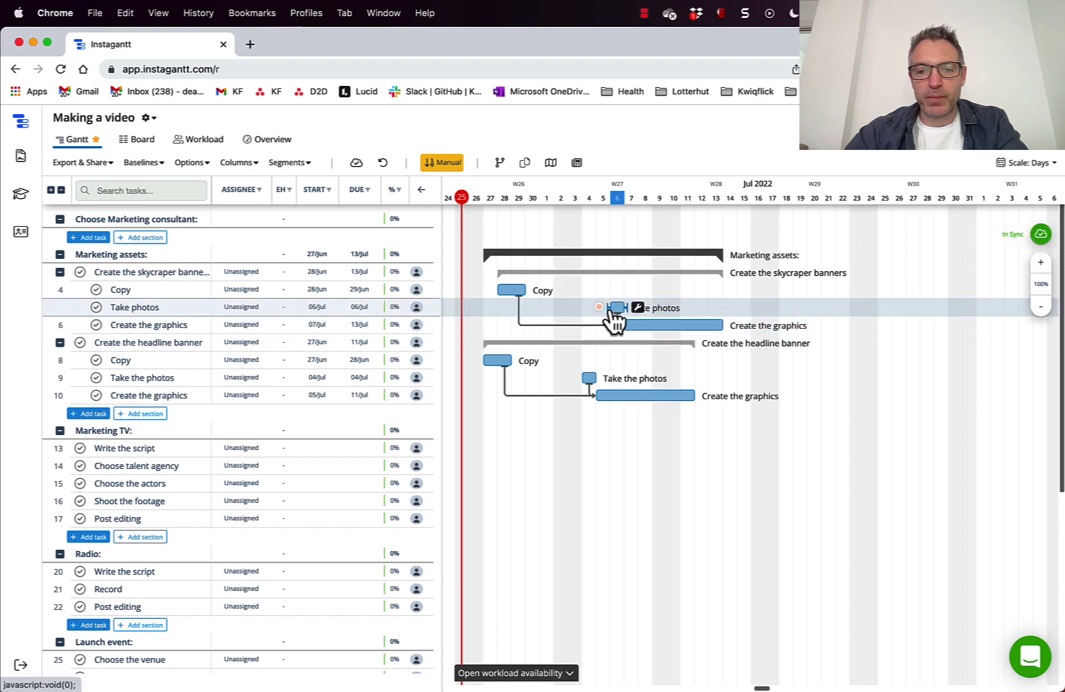
left_click_drag(593, 310, 565, 311)
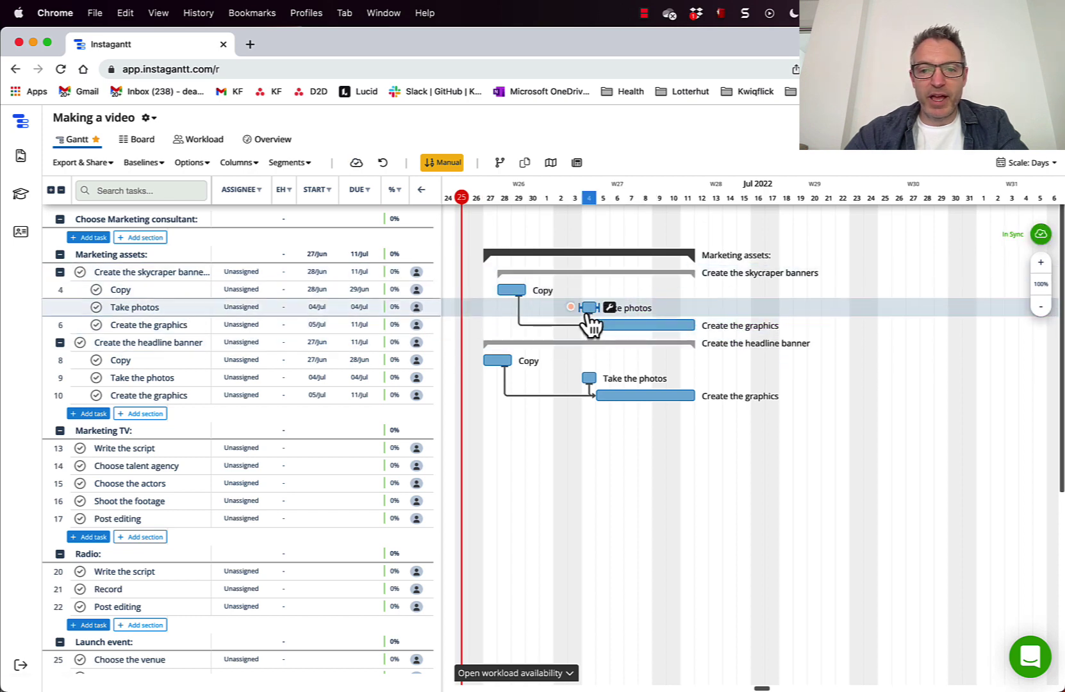
mouse_move(589, 310)
left_mouse_down()
mouse_move(621, 312)
mouse_move(591, 309)
left_mouse_up()
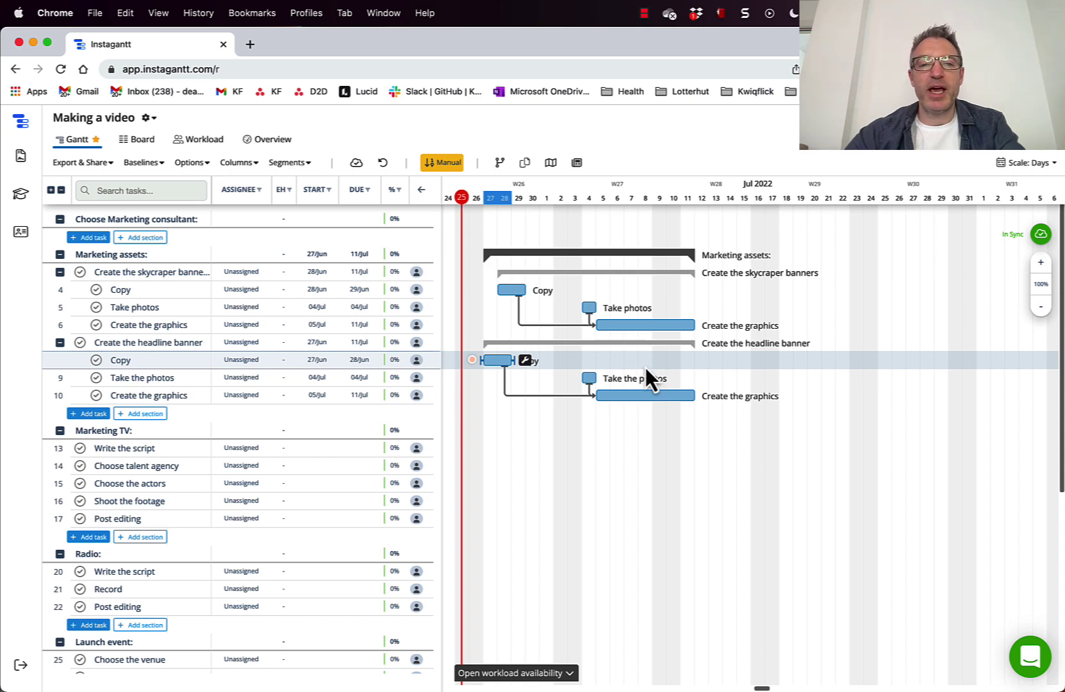
Scroll around the timeline to review the Marketing TV chain from 27 Jun to the 18 Jul TV ad ready milestone
scroll(686, 468, "down", 1)
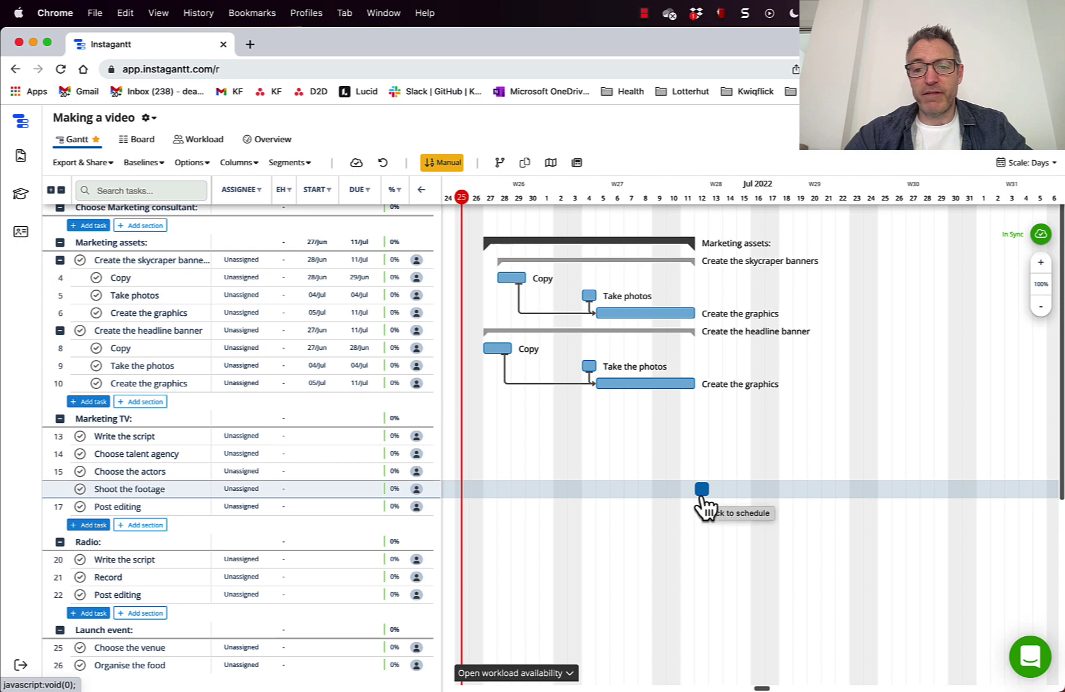
scroll(702, 500, "down", 10)
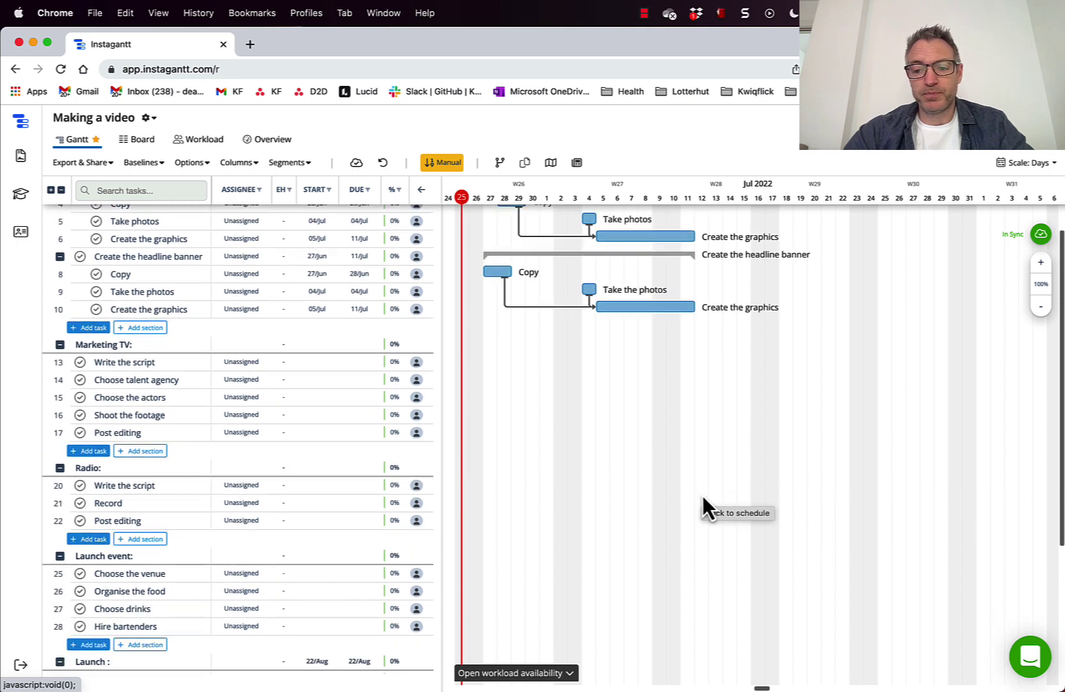
scroll(703, 497, "right", 10)
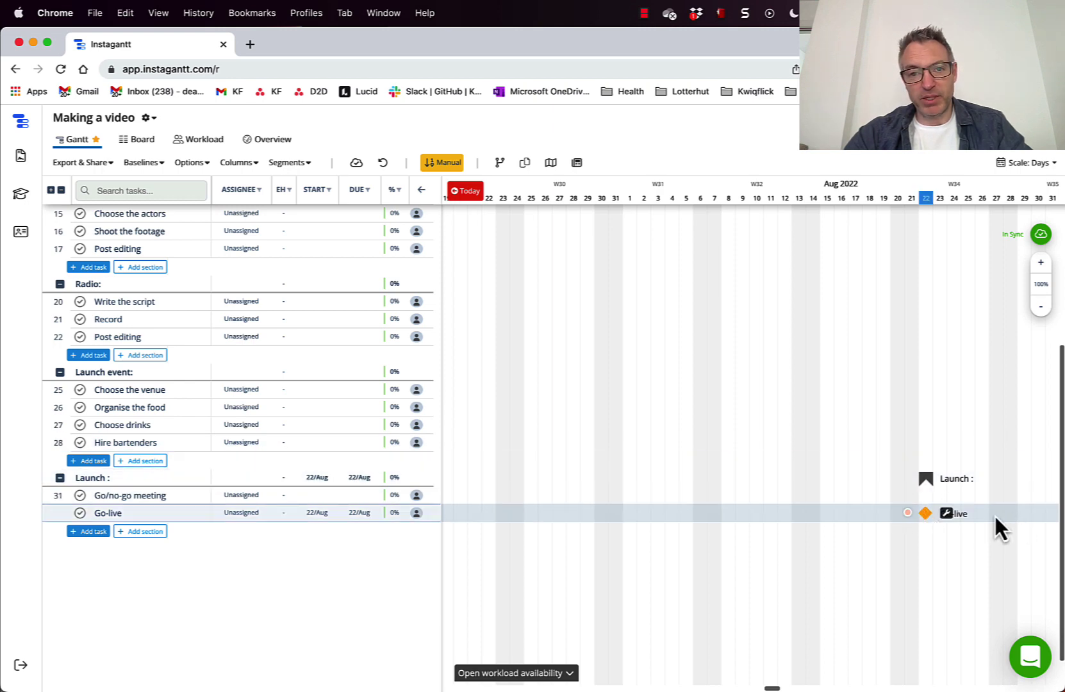
scroll(805, 464, "up", 5)
scroll(804, 463, "left", 5)
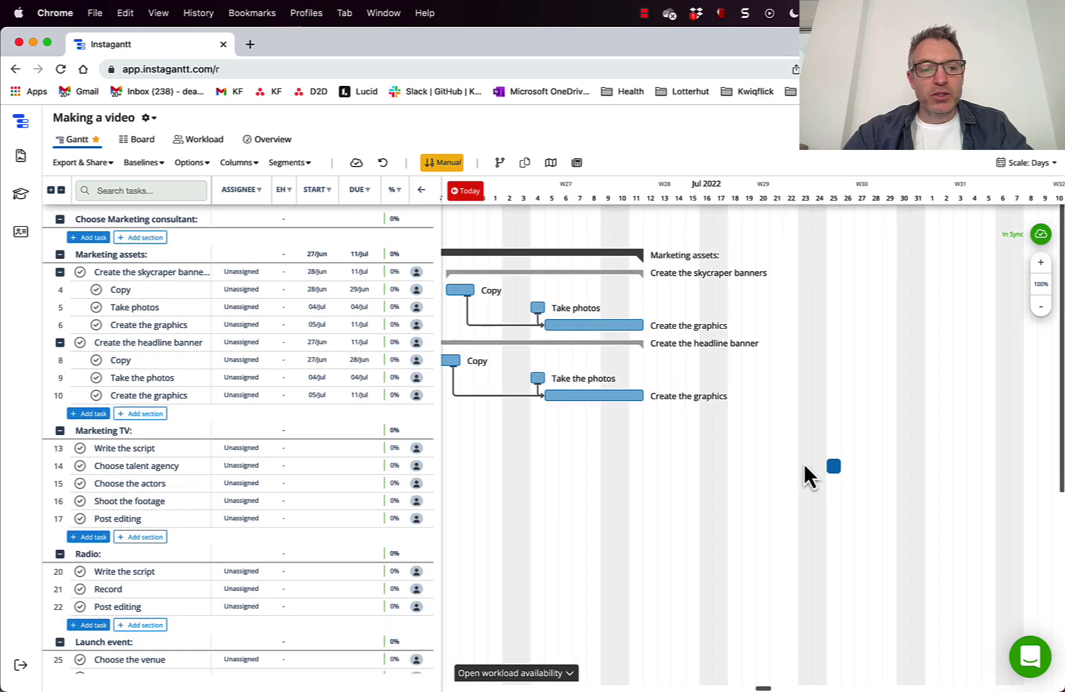
scroll(268, 270, "left", 3)
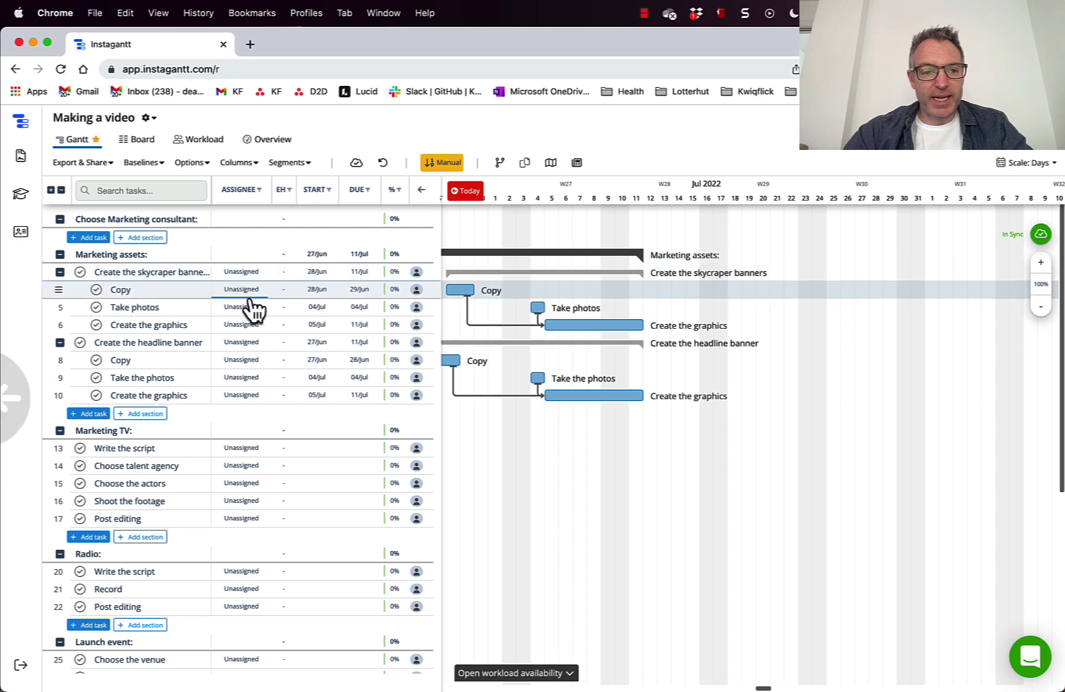
scroll(497, 449, "left", 3)
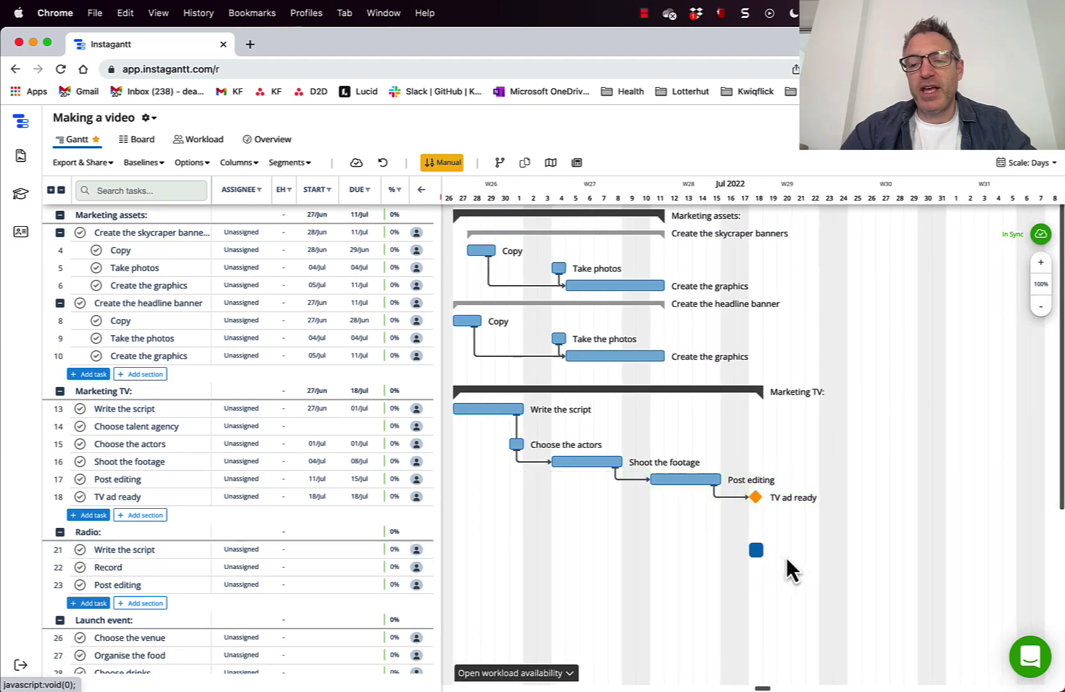
scroll(787, 559, "right", 4)
scroll(775, 571, "down", 4)
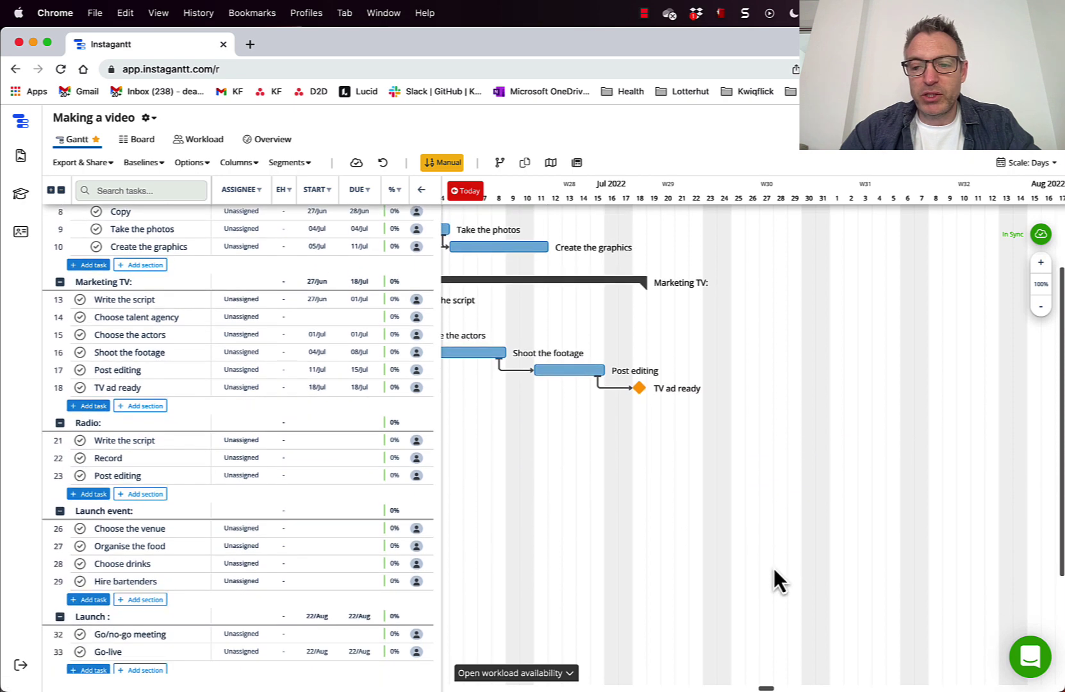
scroll(774, 569, "down", 3)
scroll(774, 569, "right", 4)
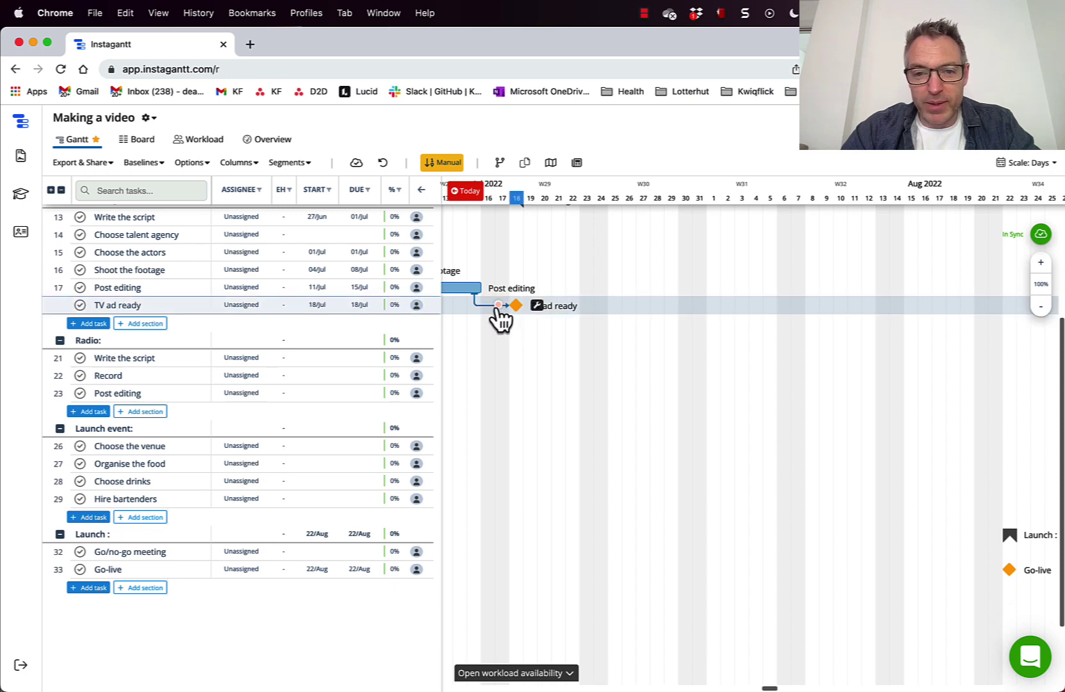
Link TV ad ready to Go-live, move Post editing to 27 Jul–2 Aug, and reposition Go-live to 22 Aug
left_click_drag(500, 308, 1010, 571)
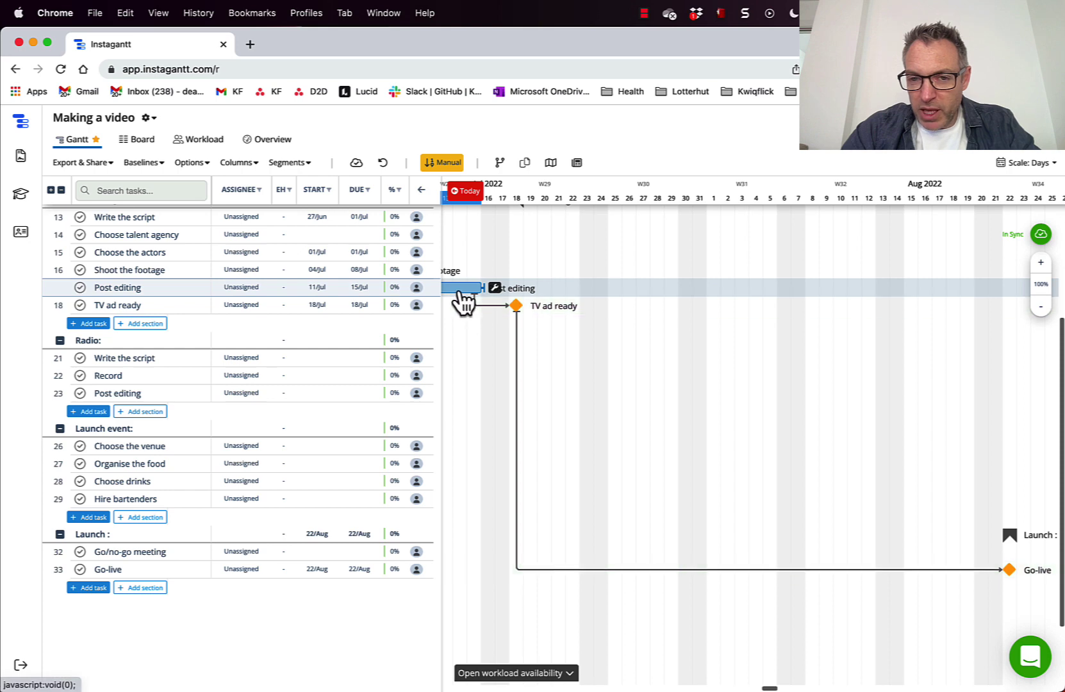
left_click_drag(459, 302, 939, 305)
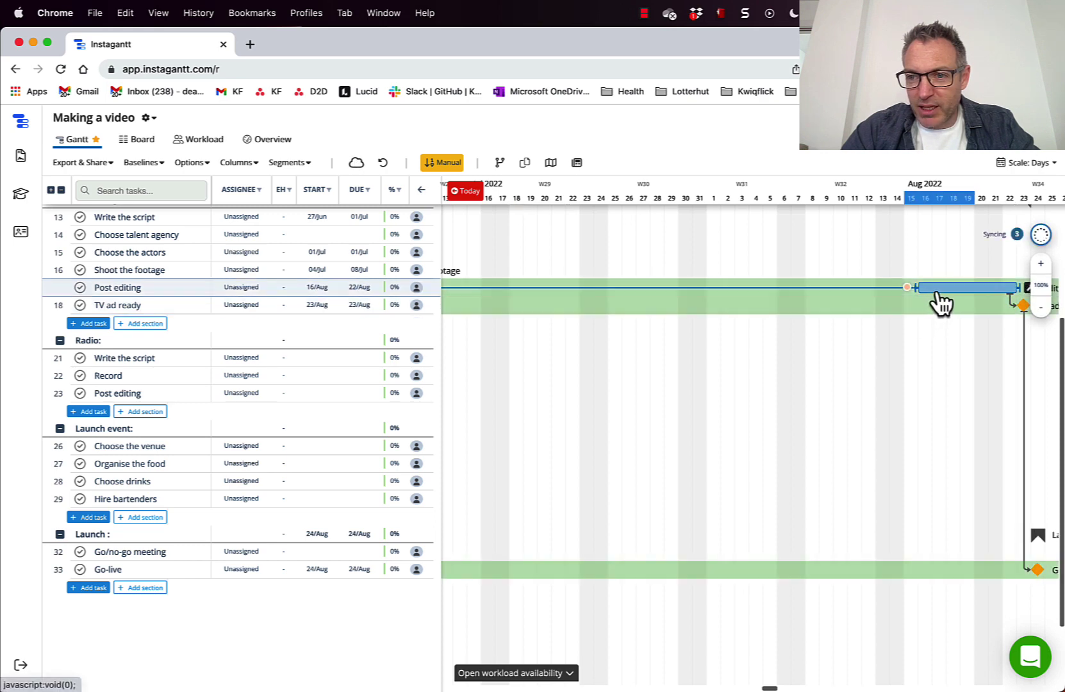
scroll(838, 440, "right", 5)
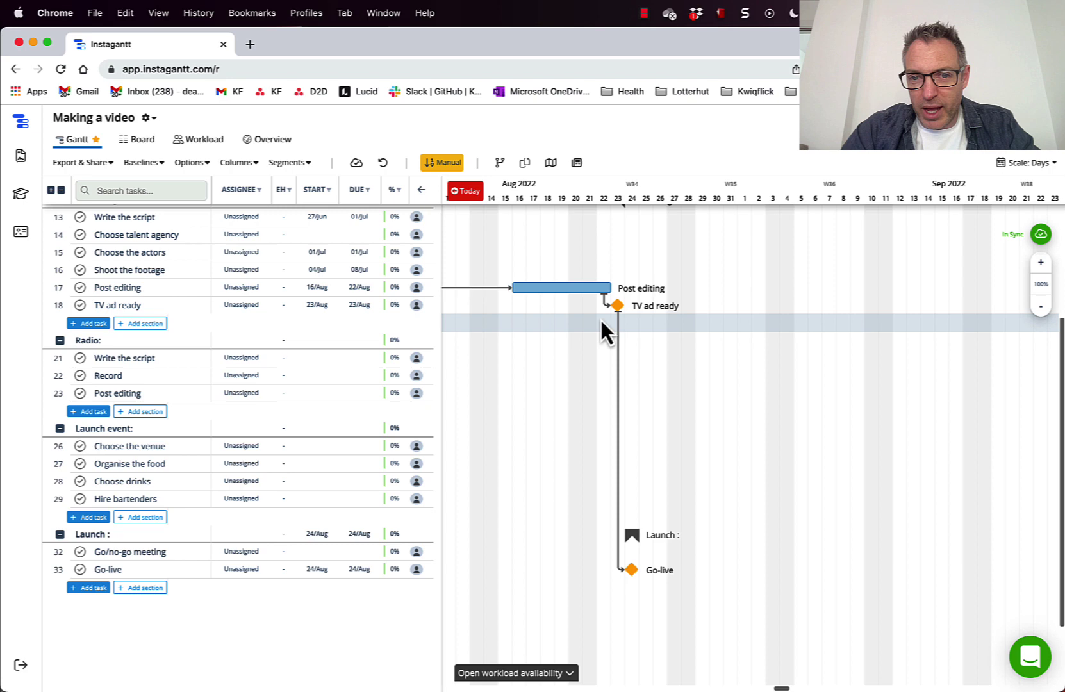
left_click_drag(560, 297, 588, 298)
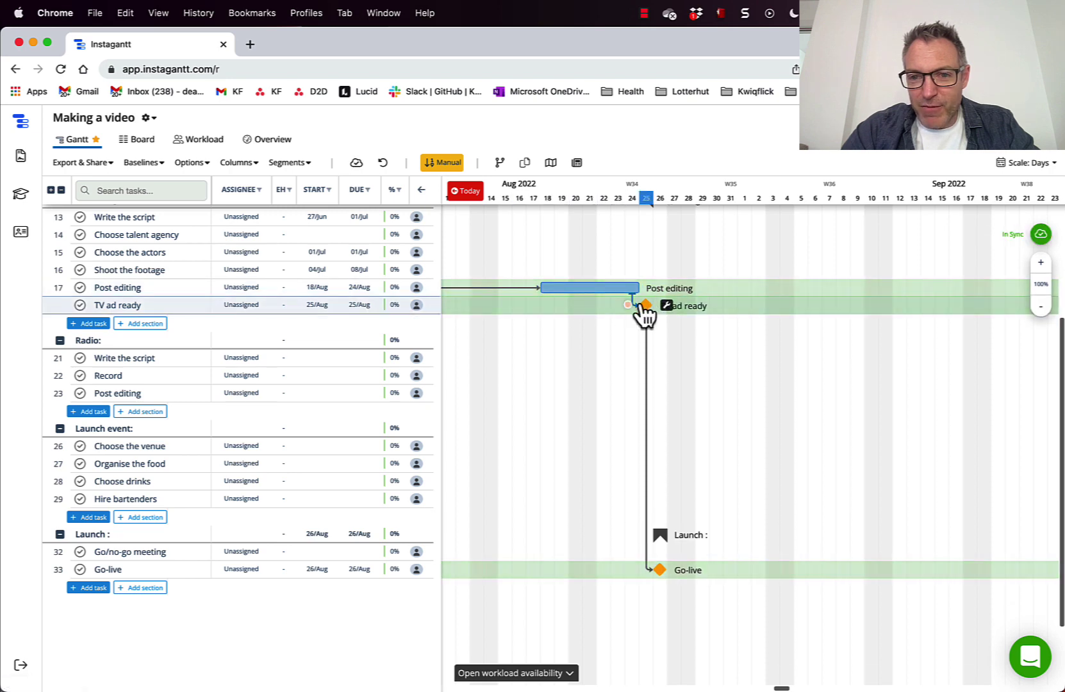
scroll(641, 307, "left", 5)
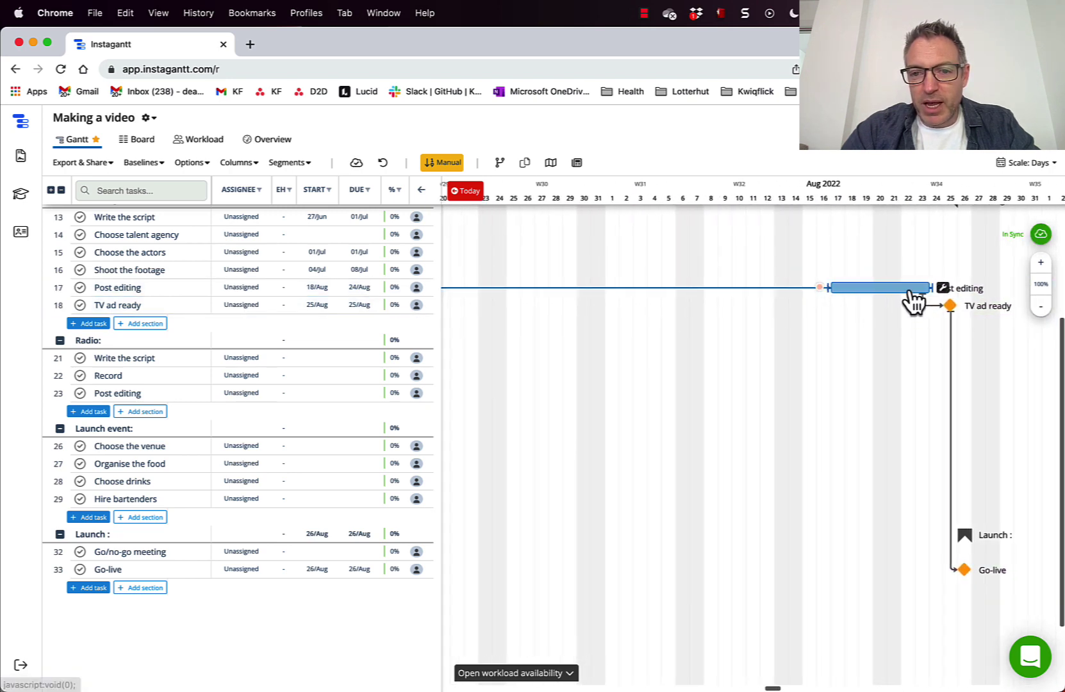
left_click_drag(916, 302, 598, 300)
left_click_drag(654, 570, 996, 583)
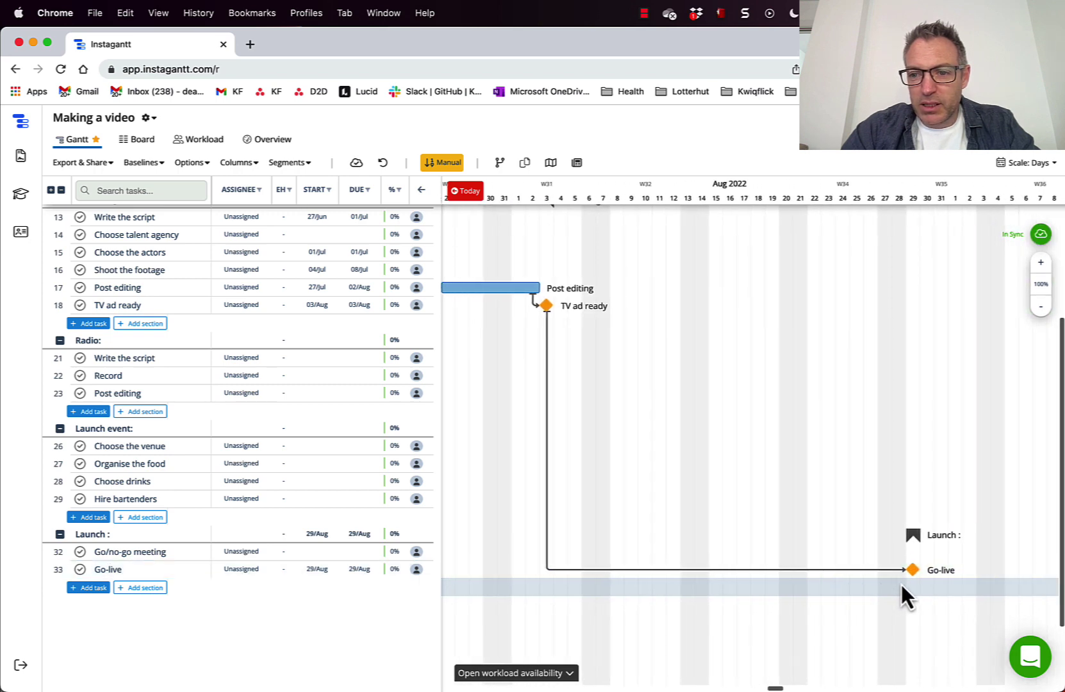
left_click_drag(914, 572, 891, 574)
Lock Go-live's dates on 22 Aug, then push Post editing to 12–18 Aug to test the lock
left_click_drag(823, 579, 817, 577)
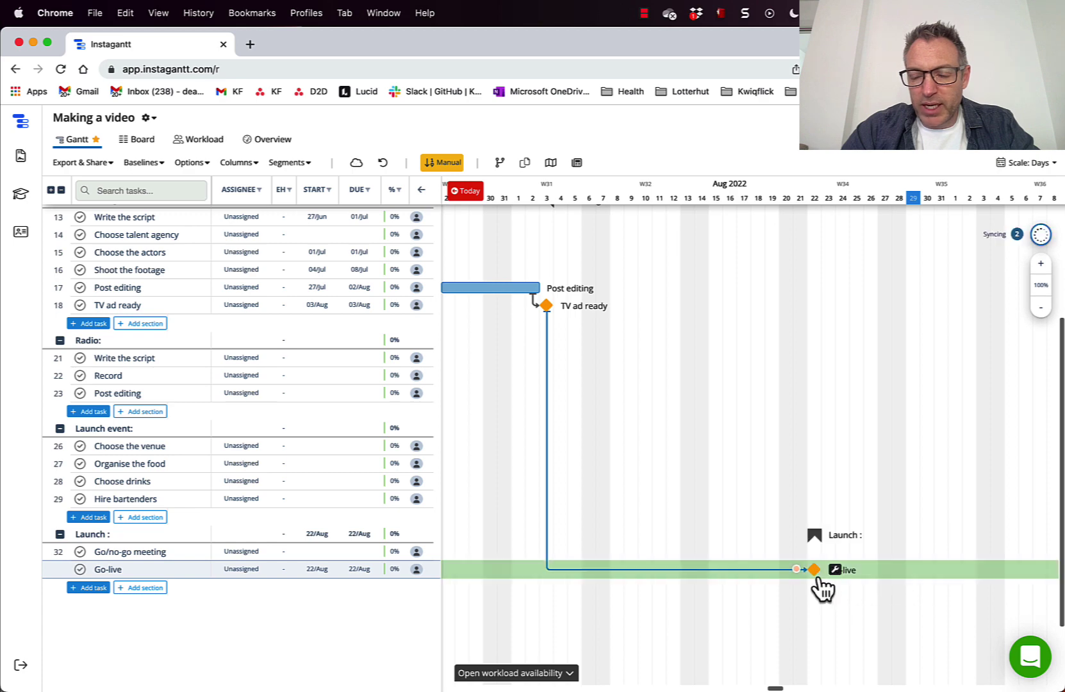
left_click(836, 572)
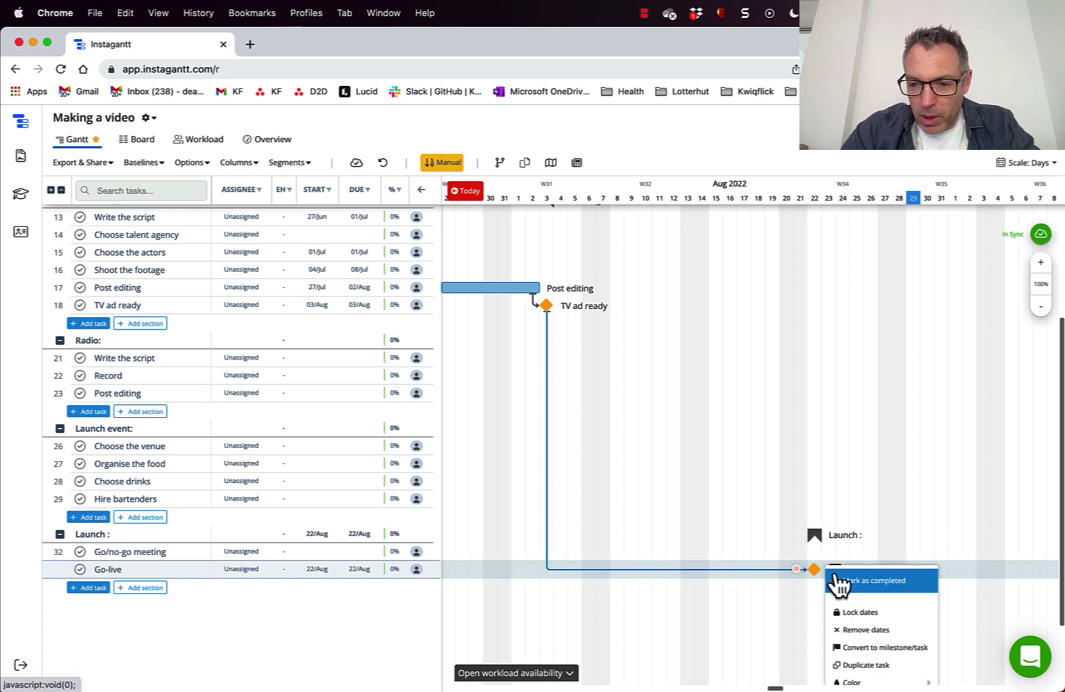
left_click(888, 612)
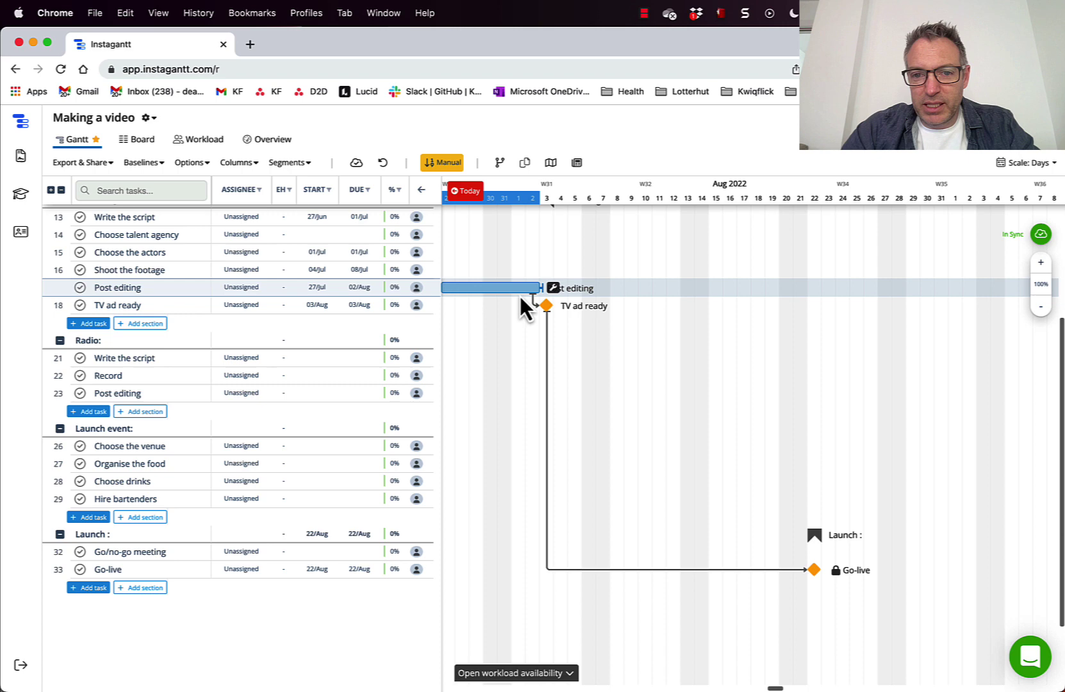
left_click_drag(521, 296, 727, 295)
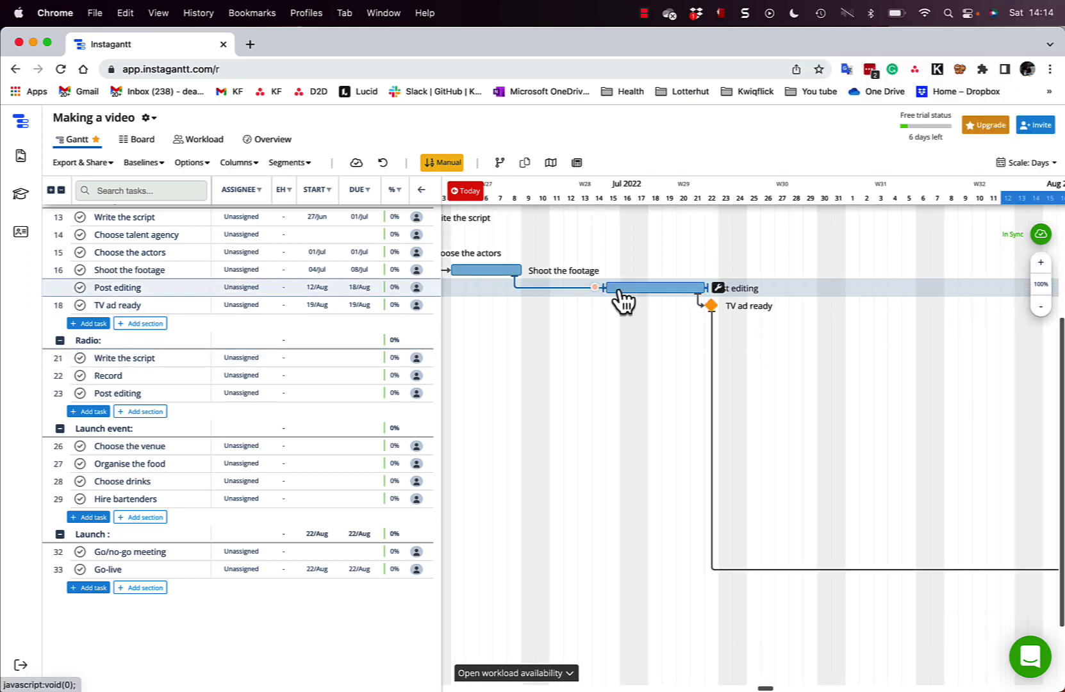
Return Post editing to 11–15 Jul and hide the task list to review the full timeline
left_click_drag(626, 302, 571, 302)
scroll(452, 369, "left", 5)
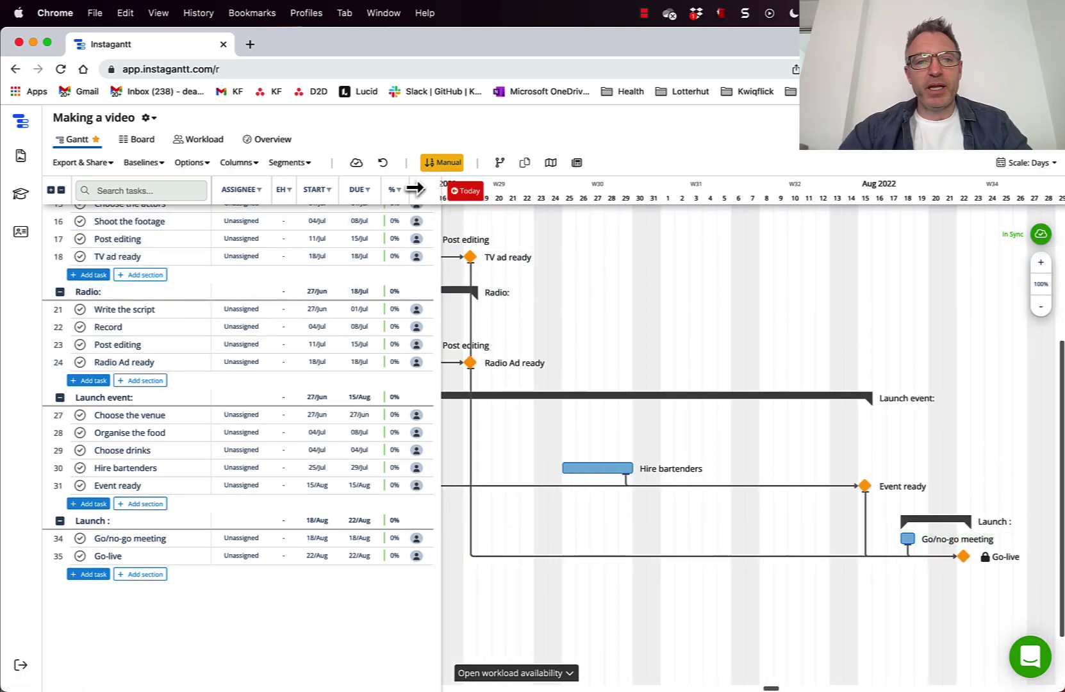
left_click(421, 193)
scroll(470, 399, "left", 10)
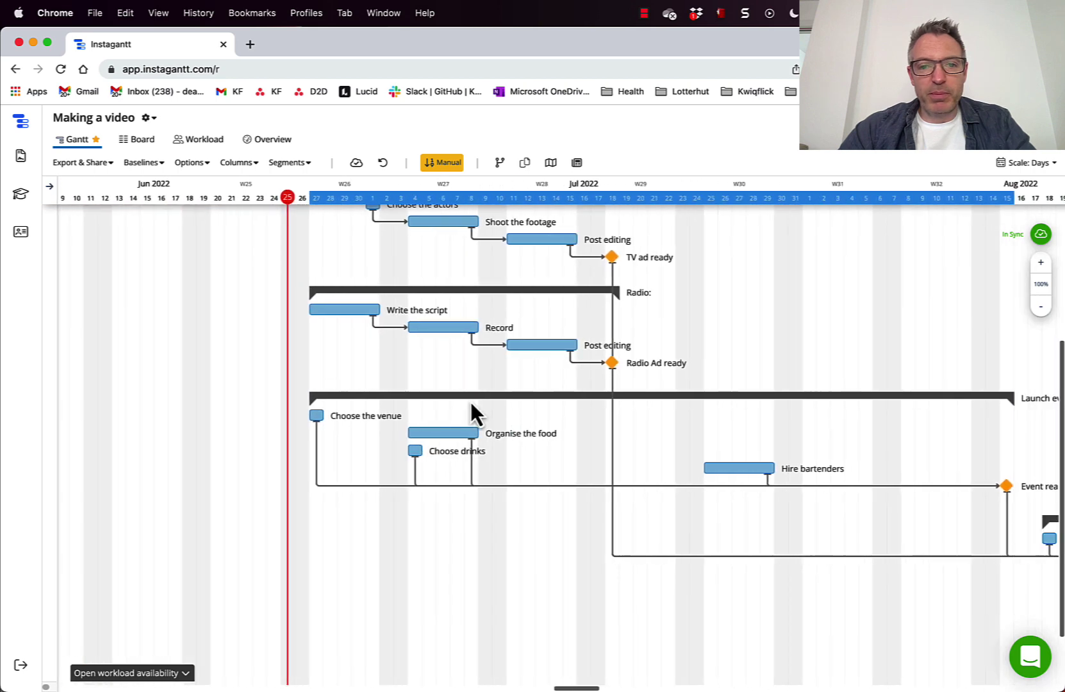
scroll(470, 399, "up", 5)
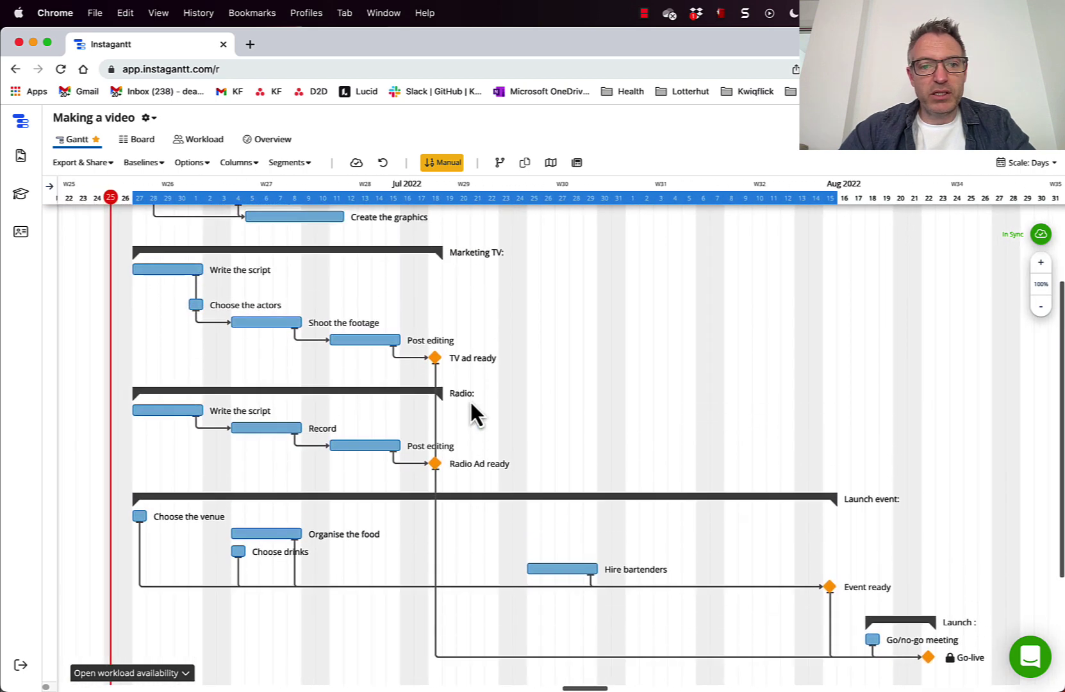
scroll(471, 400, "up", 1)
scroll(818, 566, "down", 3)
scroll(632, 480, "up", 4)
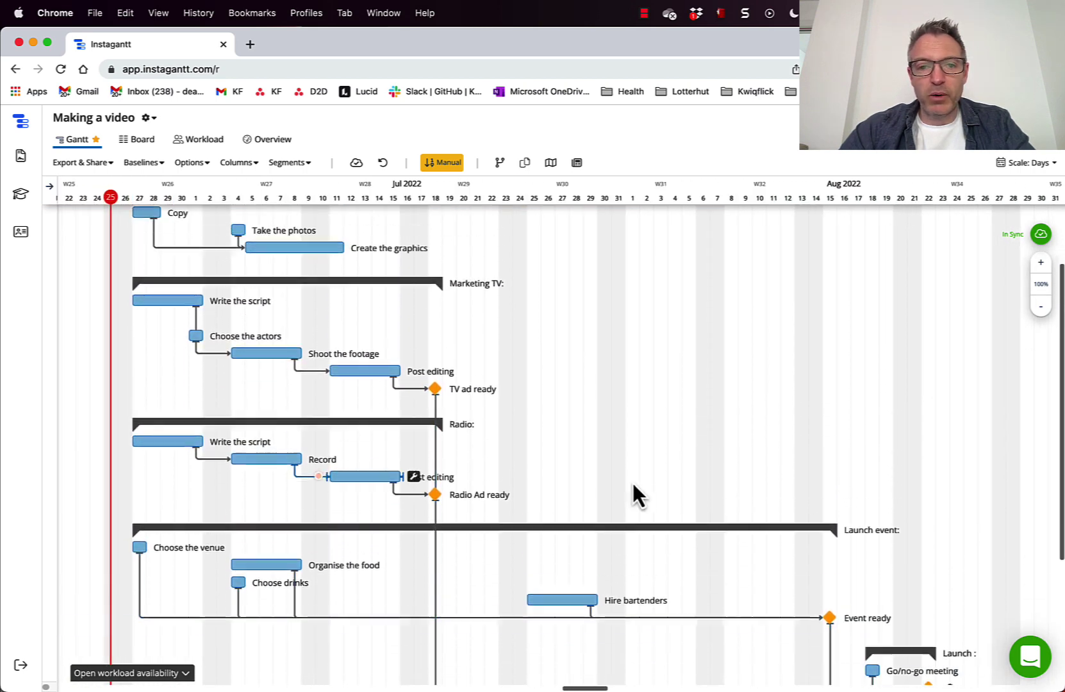
scroll(627, 479, "up", 2)
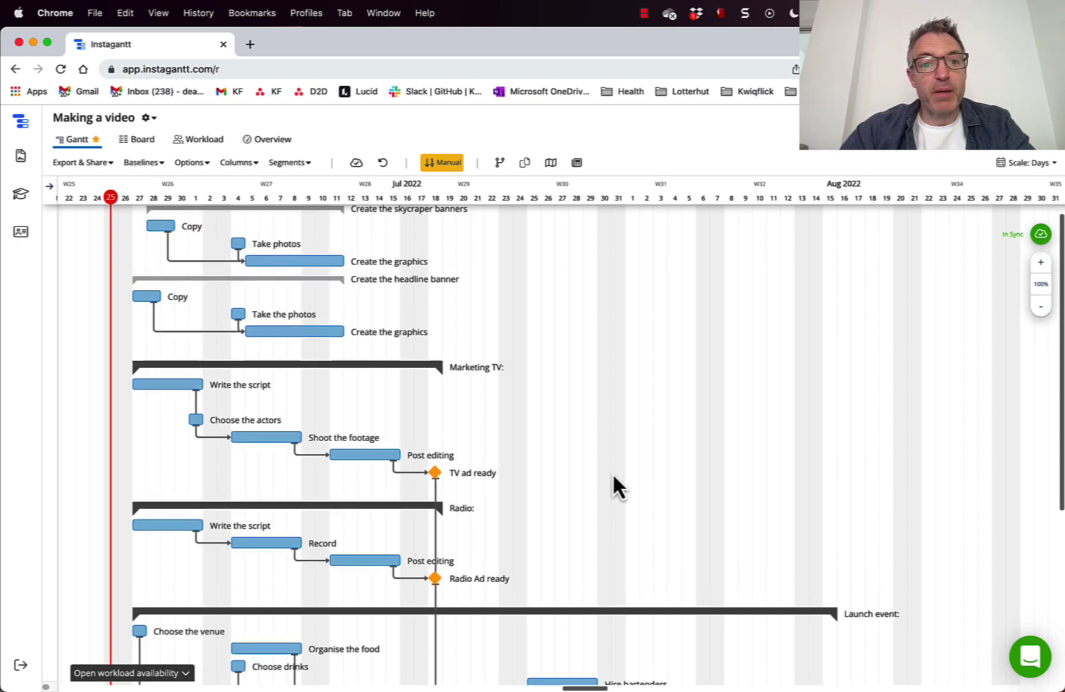
scroll(614, 482, "down", 2)
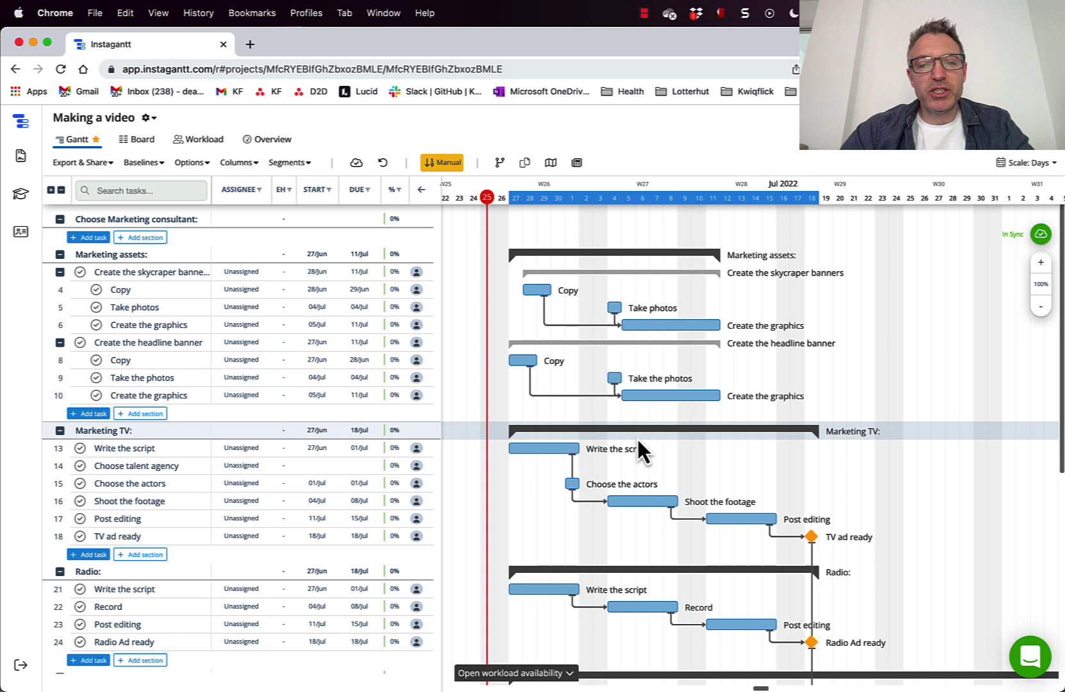
scroll(654, 448, "down", 1)
scroll(670, 410, "up", 1)
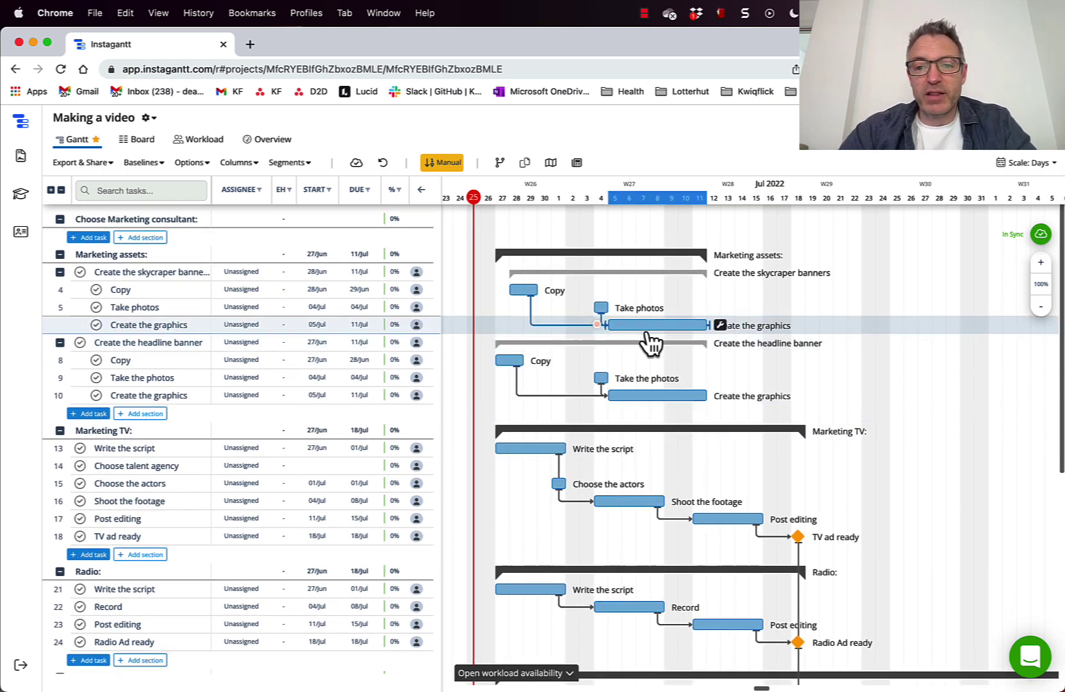
Move Create the graphics later to 11–15 Jul so the Radio tasks mirror the TV chain
left_click_drag(653, 338, 704, 340)
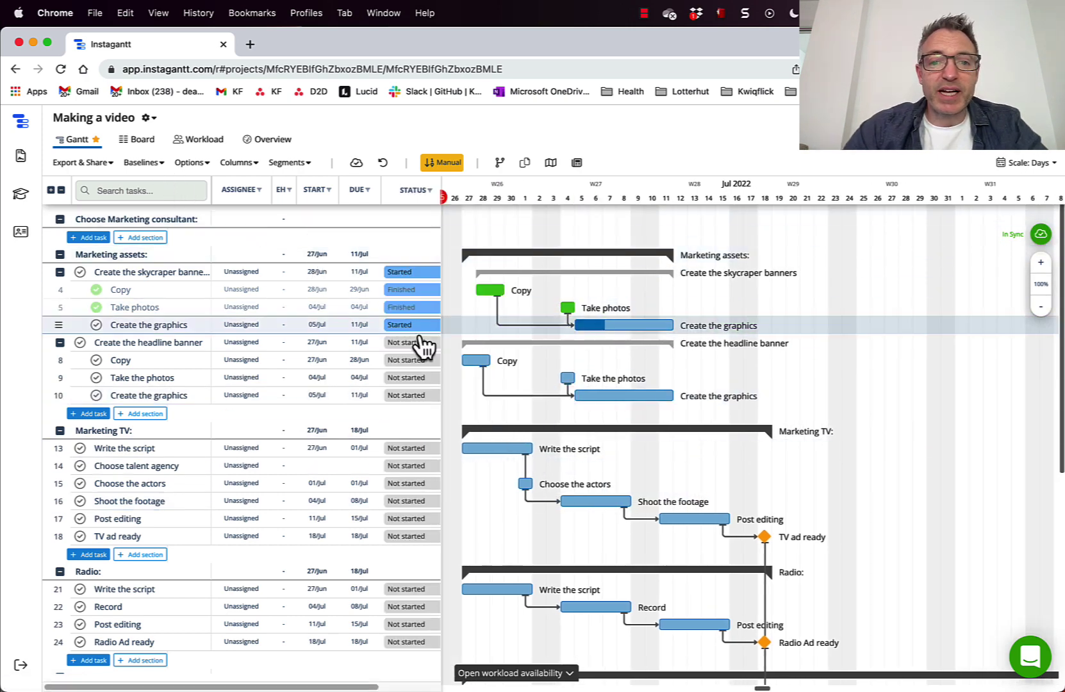
scroll(689, 442, "left", 2)
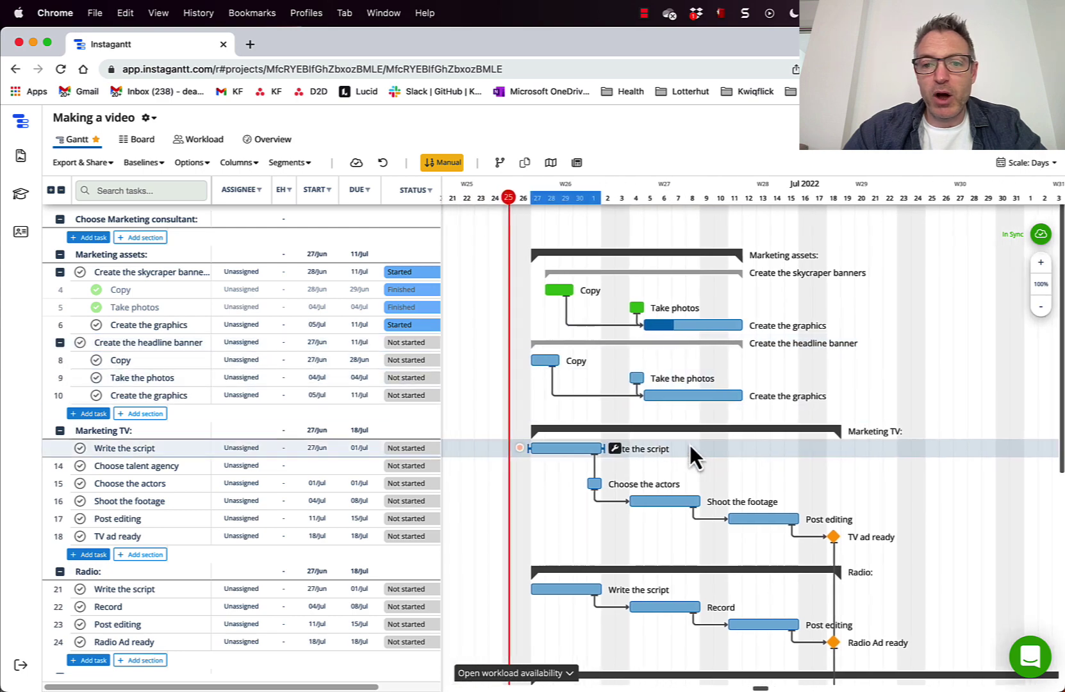
scroll(689, 444, "down", 2)
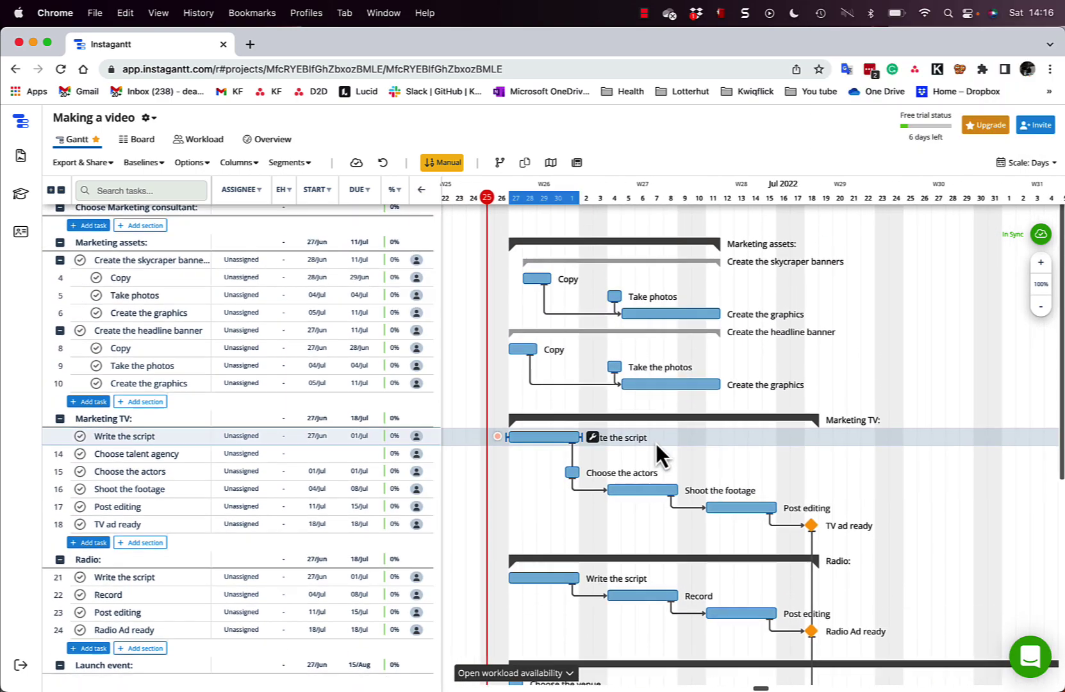
scroll(657, 439, "up", 1)
scroll(669, 410, "right", 1)
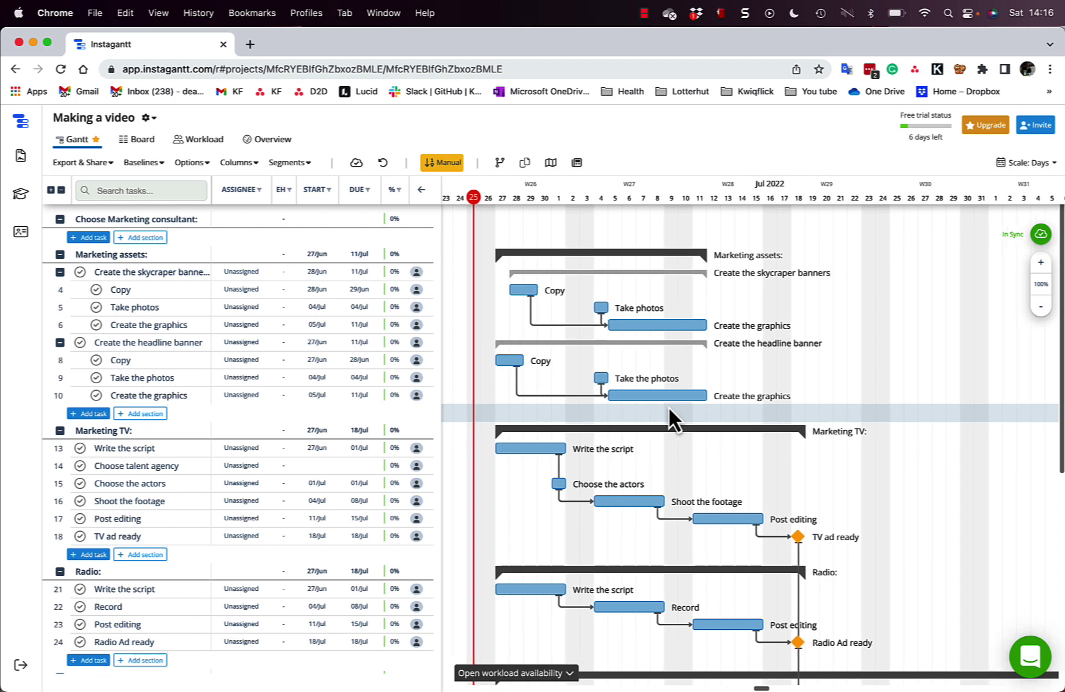